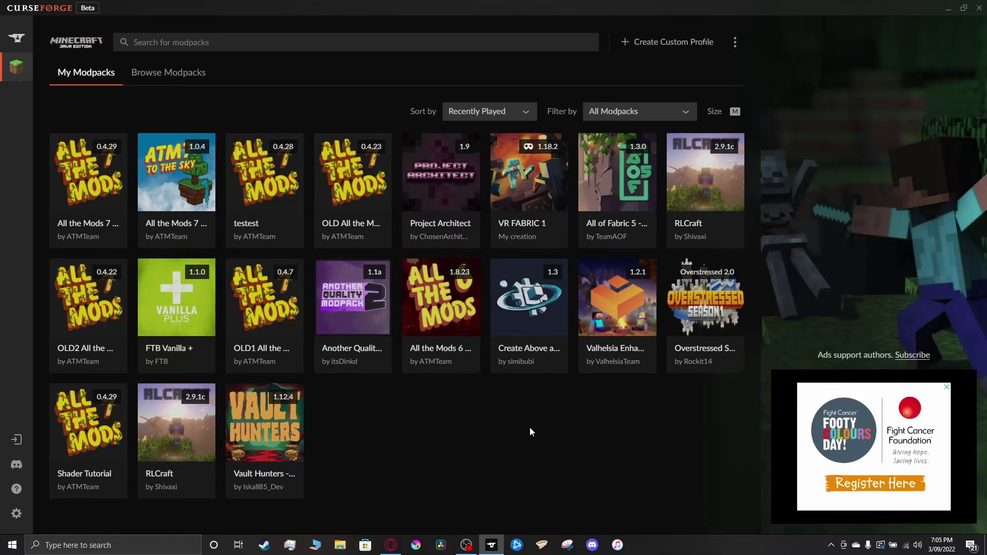
Bring the Rubidium mod page on curseforge.com to the front in the browser.
mouse_move(69, 449)
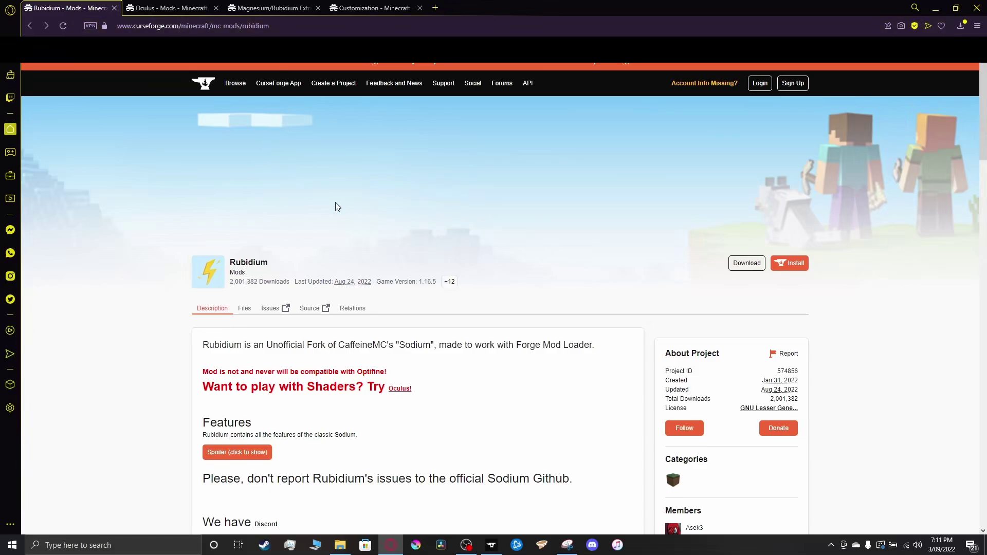
Download Rubidium mc1.18.2-0.5.3a (rubidium-0.5.3a.jar) from the Minecraft 1.18 files into the Tutorial folder.
scroll(335, 206, "down", 3)
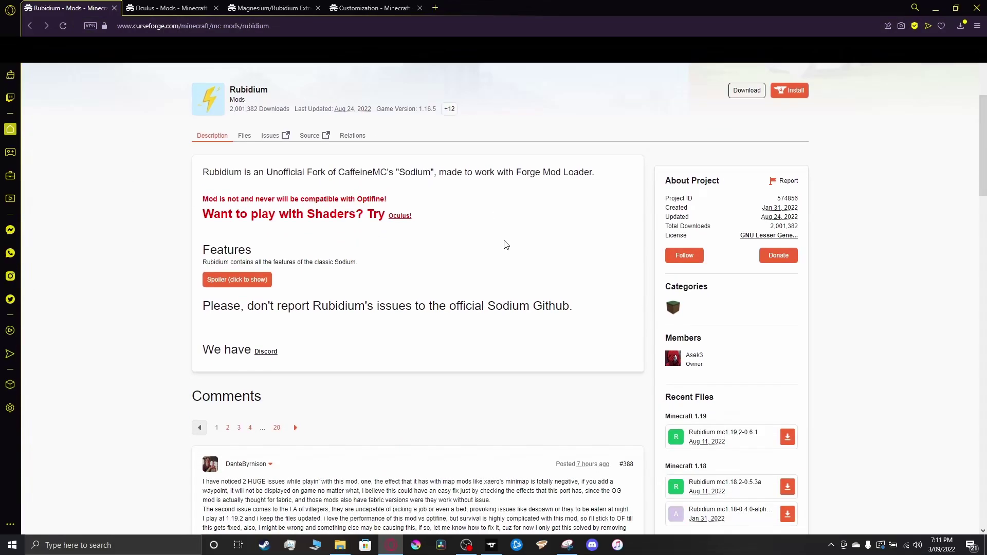
scroll(505, 245, "down", 2)
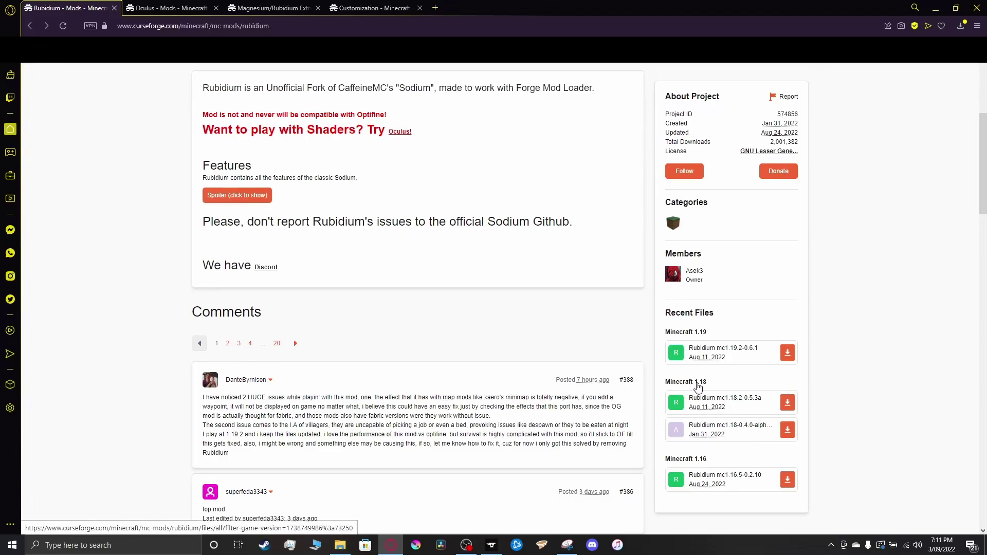
left_click(700, 387)
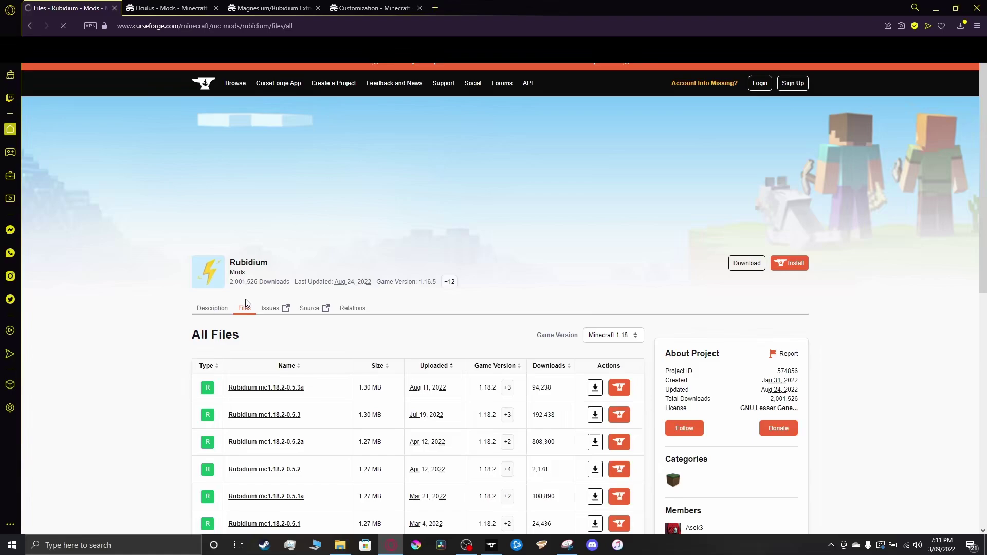
scroll(332, 309, "down", 2)
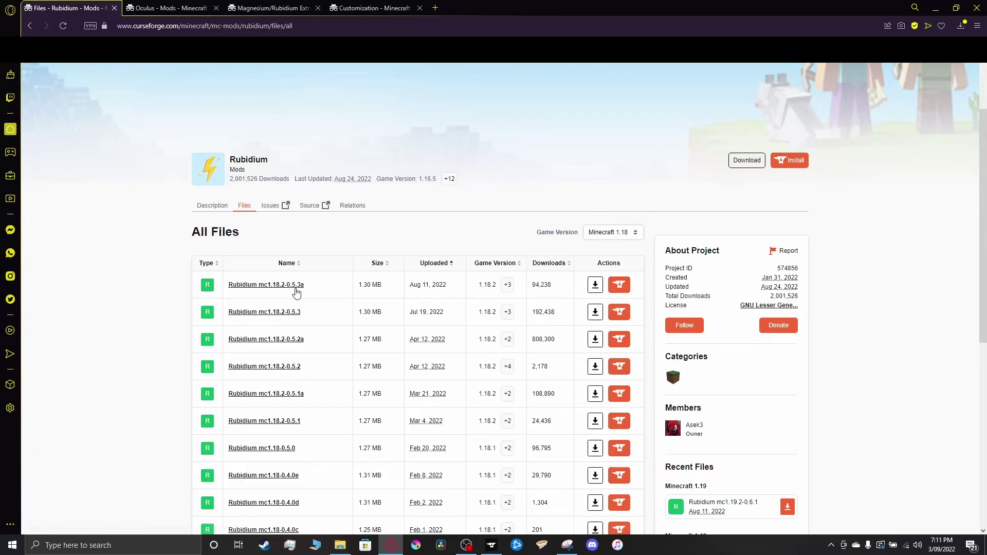
left_click(595, 286)
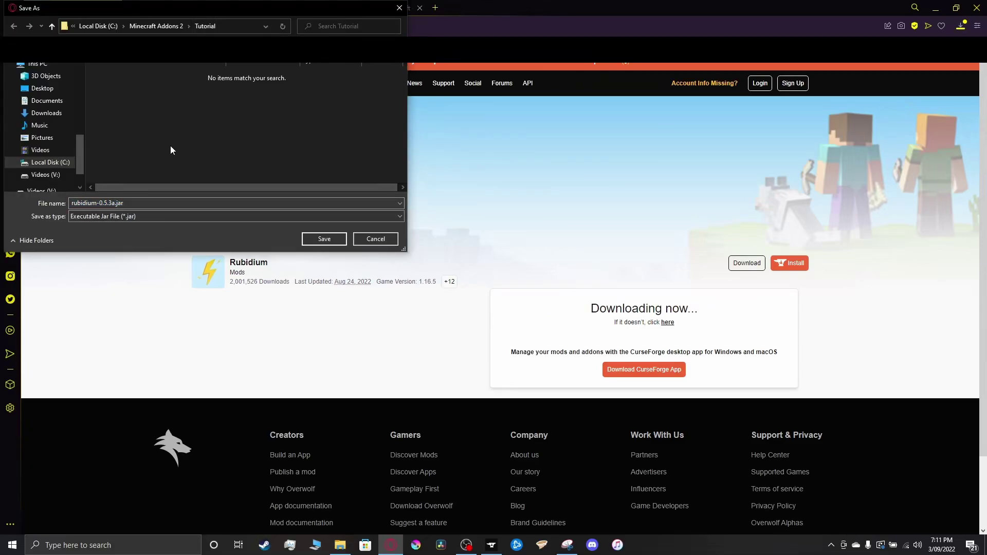
left_click(328, 240)
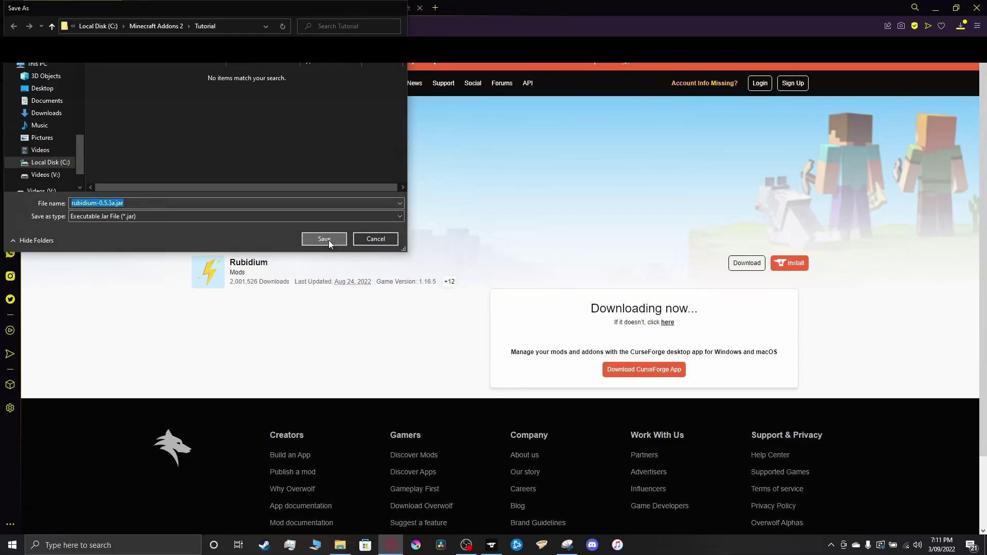
left_click(174, 10)
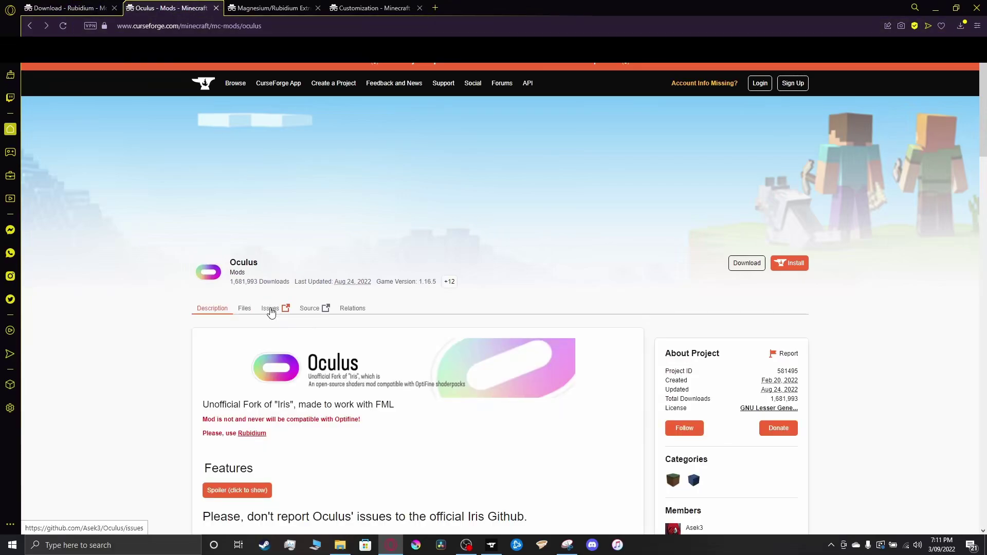
Download Oculus mc1.18.2-1.2.5a from the Oculus files list for Minecraft 1.18.
scroll(370, 315, "down", 3)
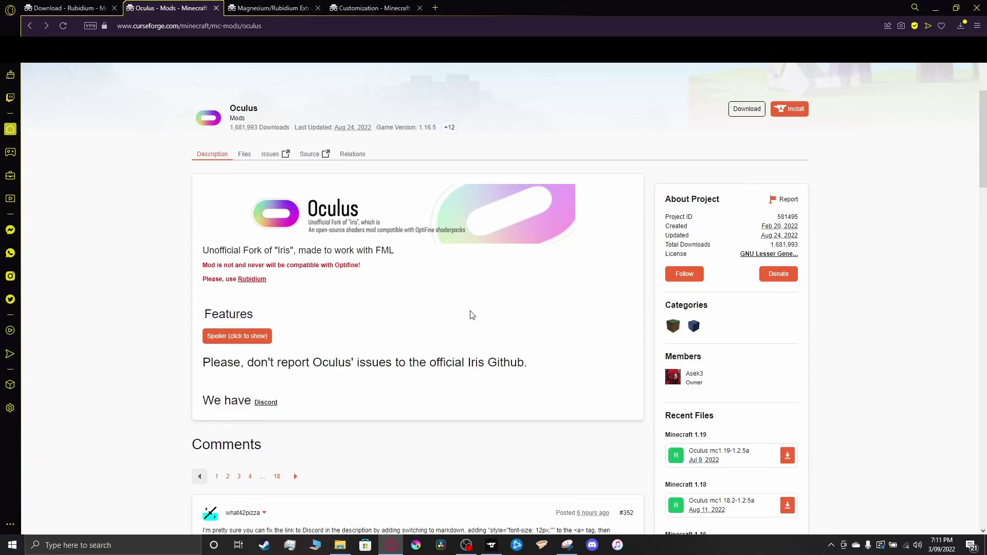
scroll(470, 315, "down", 1)
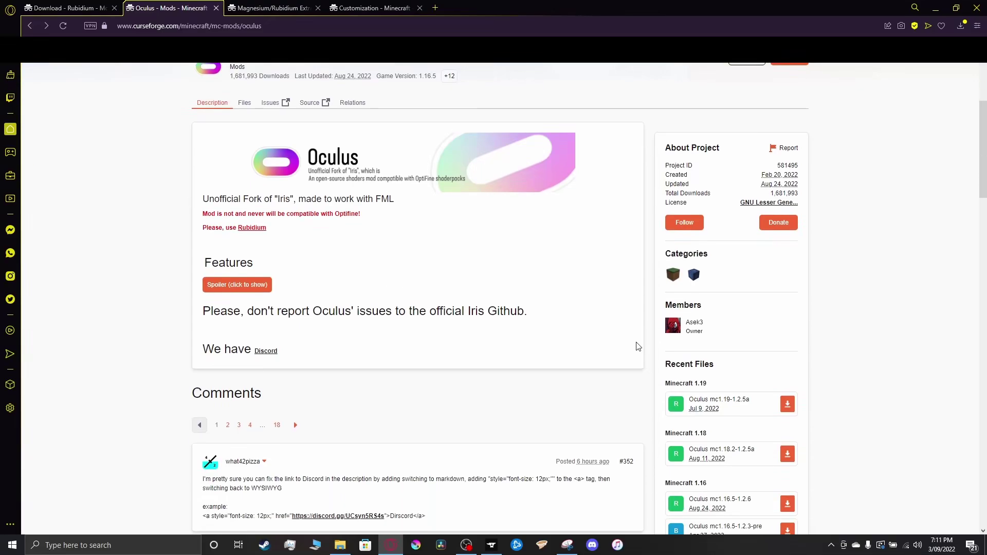
left_click(690, 439)
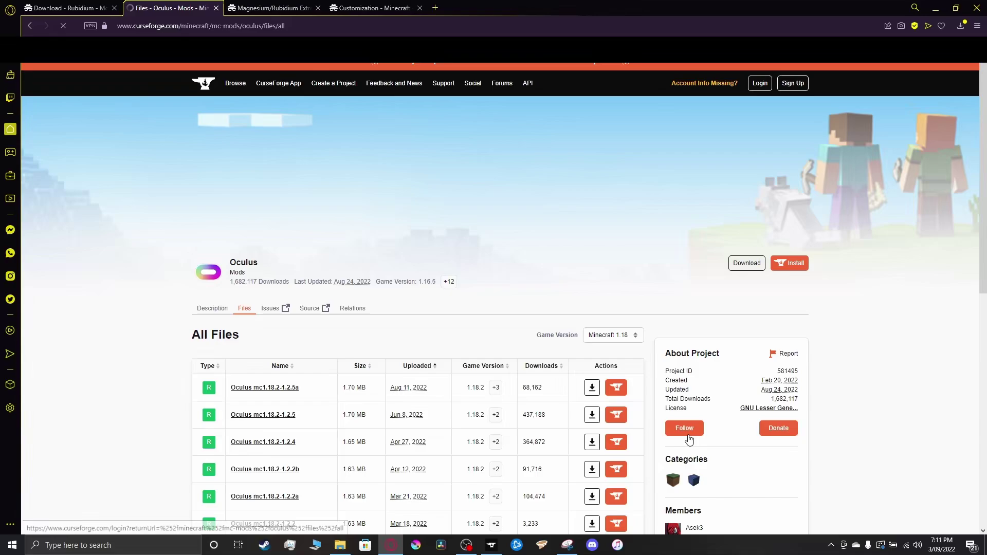
scroll(308, 374, "down", 1)
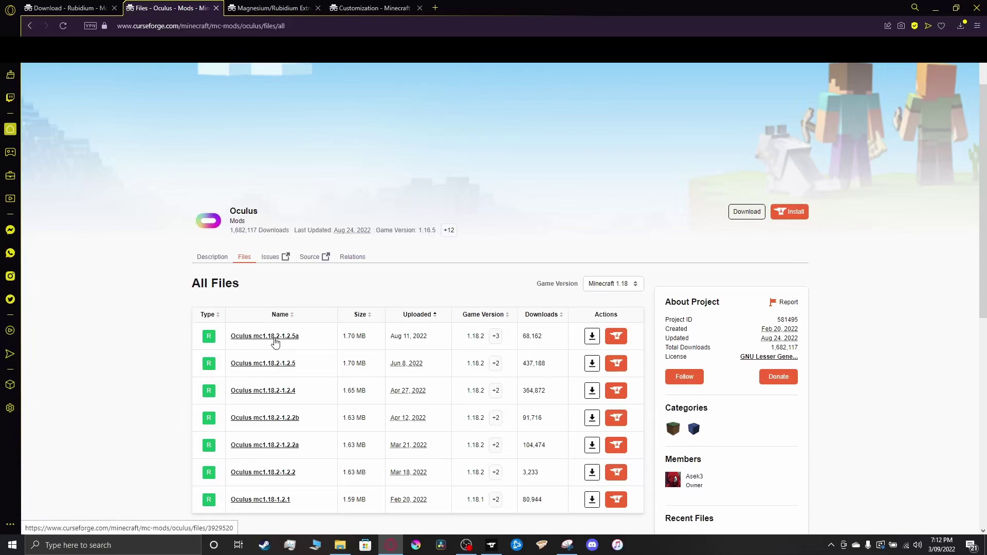
left_click(592, 339)
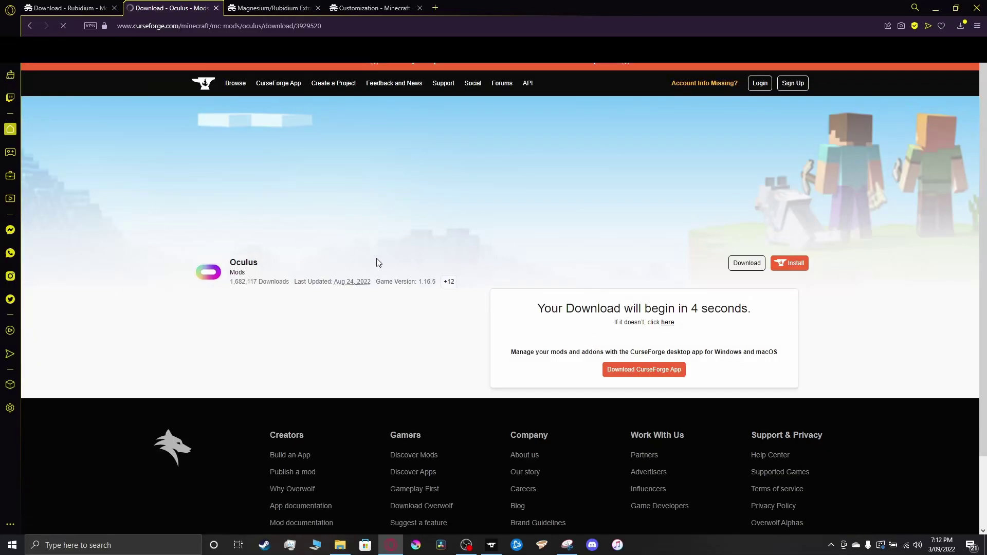
Go to the Magnesium/Rubidium Extras page and look over its 'Rubidium Extras' title.
key("ctrl+Tab")
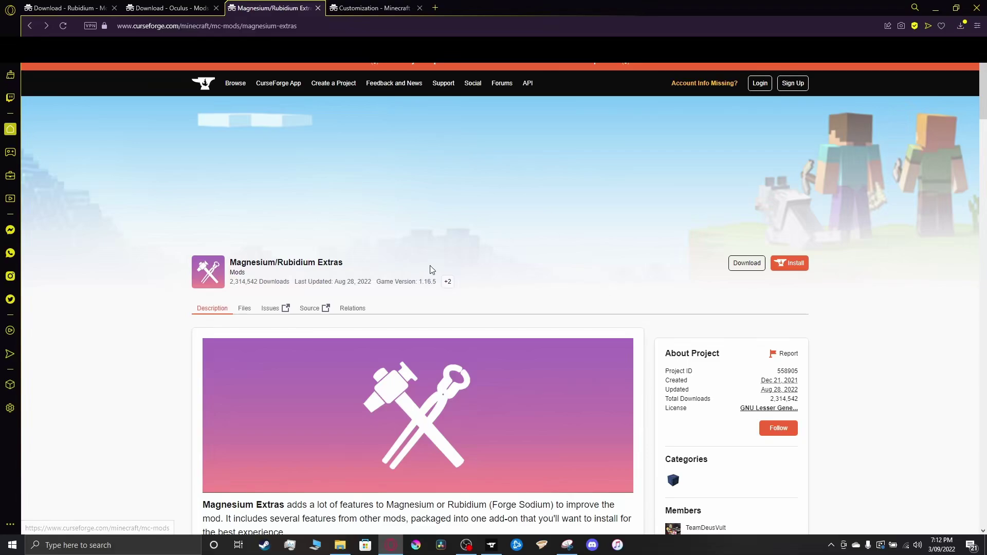
scroll(432, 264, "down", 5)
scroll(421, 248, "down", 1)
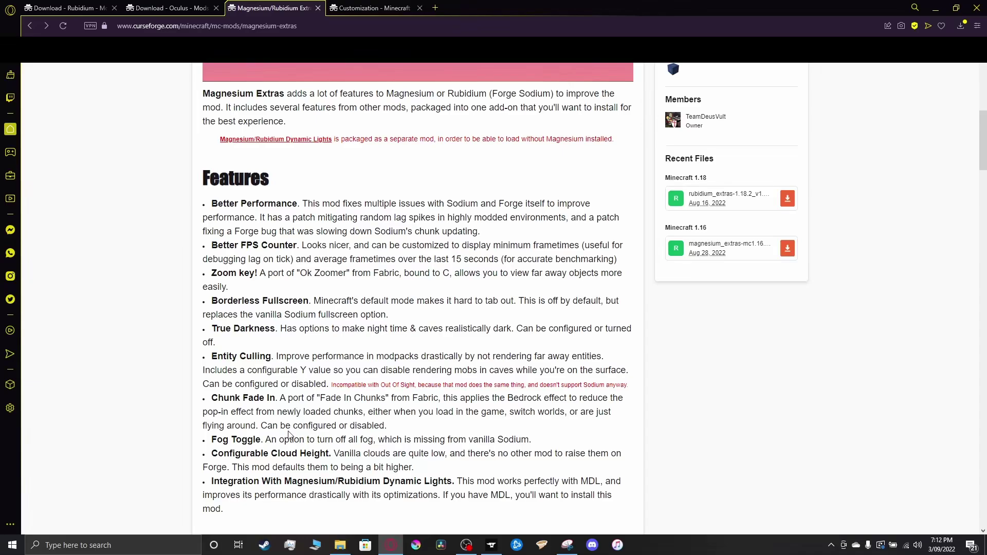
scroll(289, 435, "up", 7)
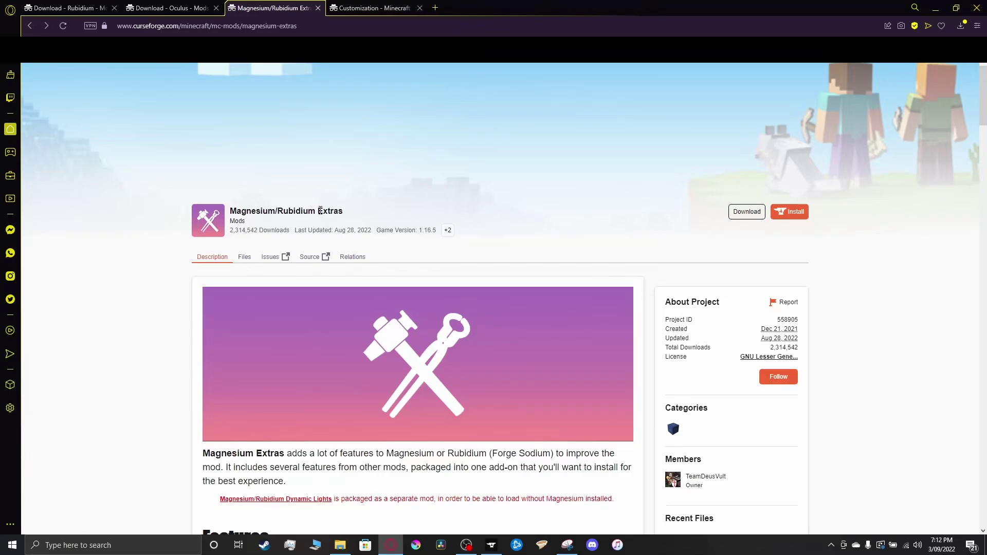
left_click_drag(277, 210, 344, 210)
left_click(285, 211)
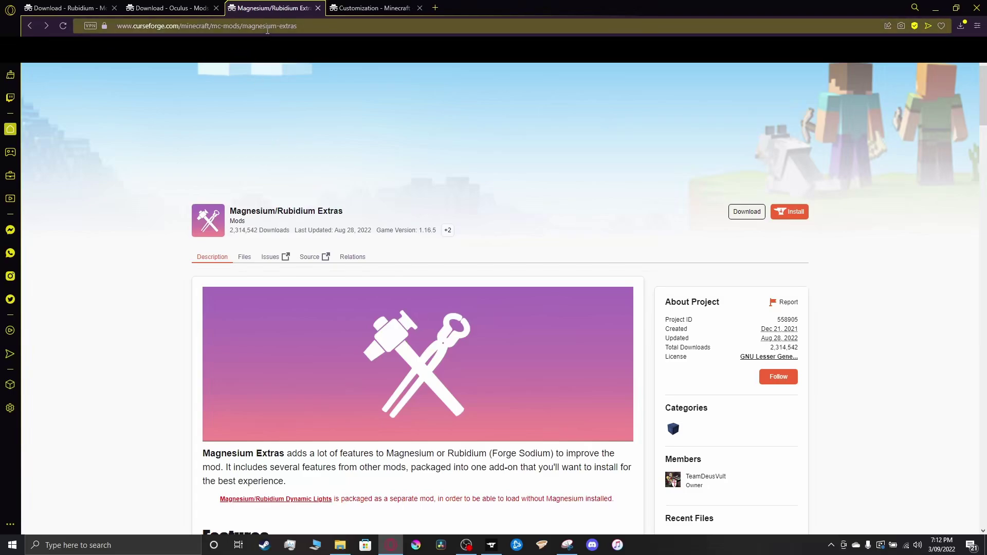
Download rubidium_extras-1.18.2_v1.3.2.jar from the Minecraft 1.18 files into the Tutorial folder.
scroll(425, 285, "down", 2)
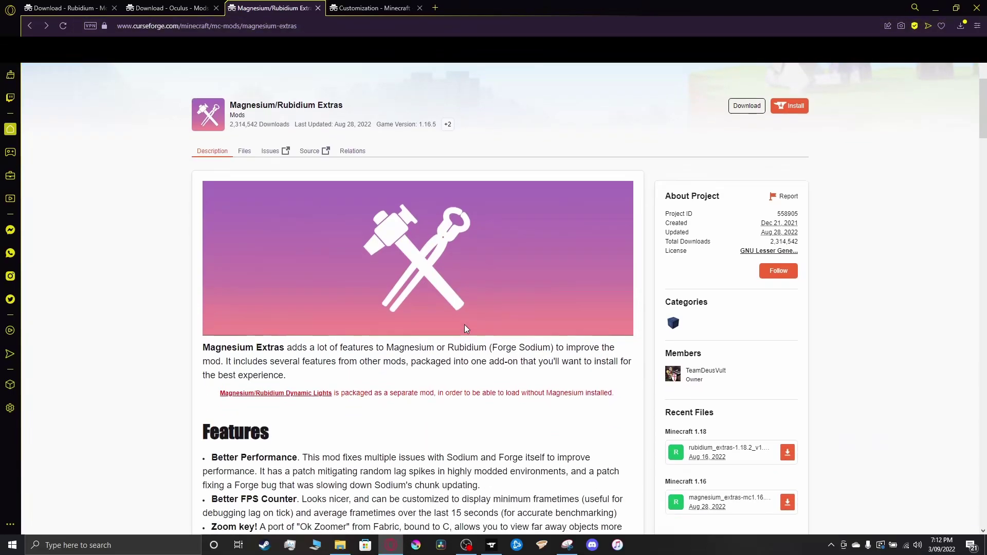
scroll(464, 325, "down", 3)
left_click(702, 282)
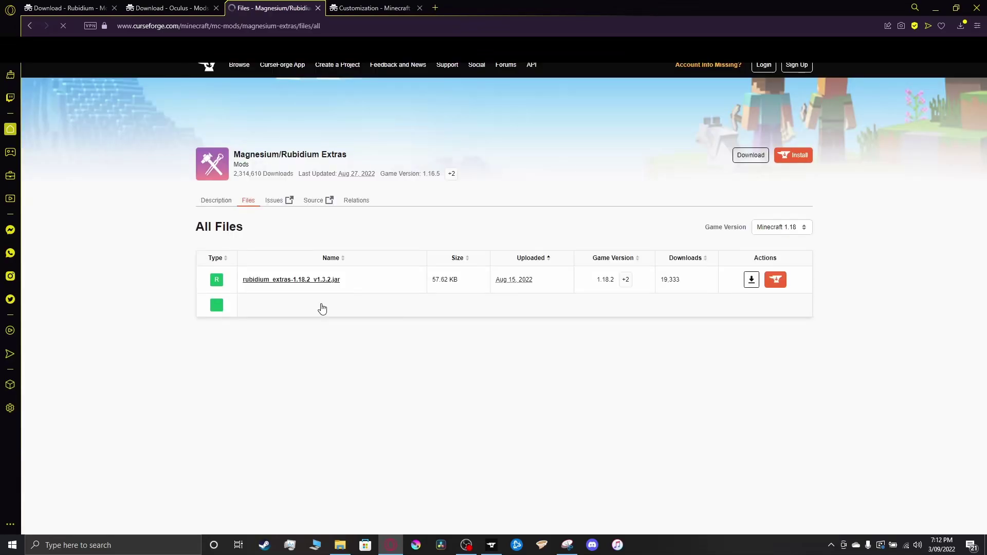
scroll(314, 324, "down", 1)
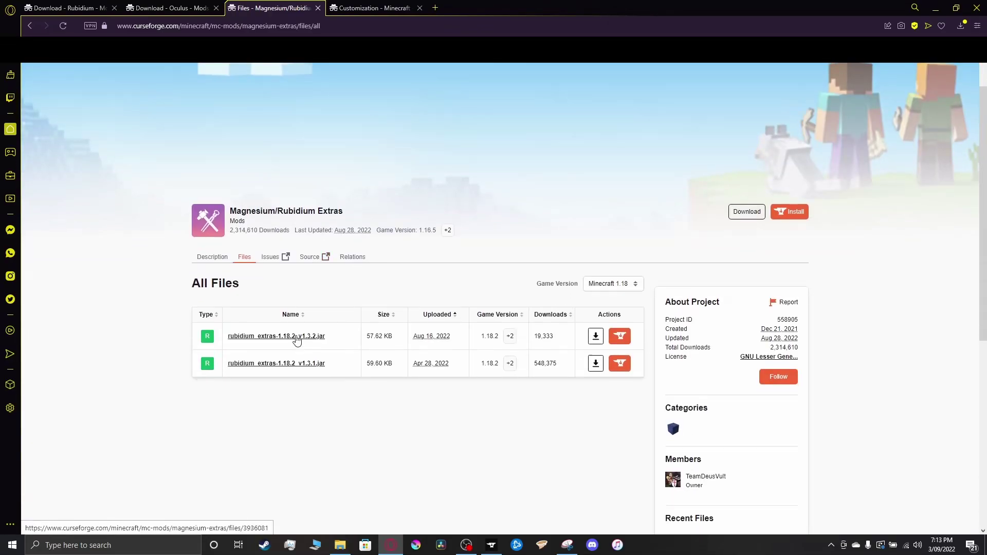
left_click(297, 340)
scroll(253, 351, "down", 3)
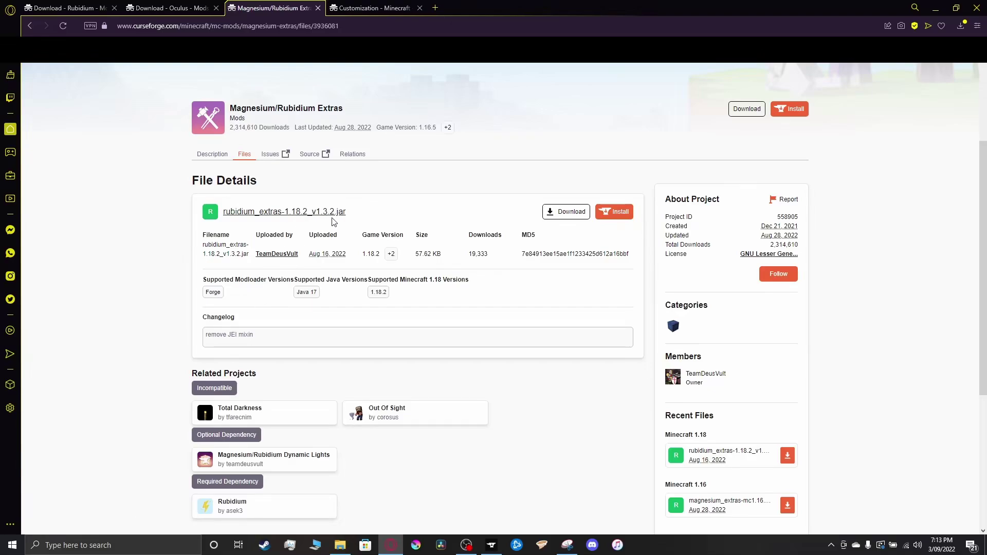
left_click(568, 219)
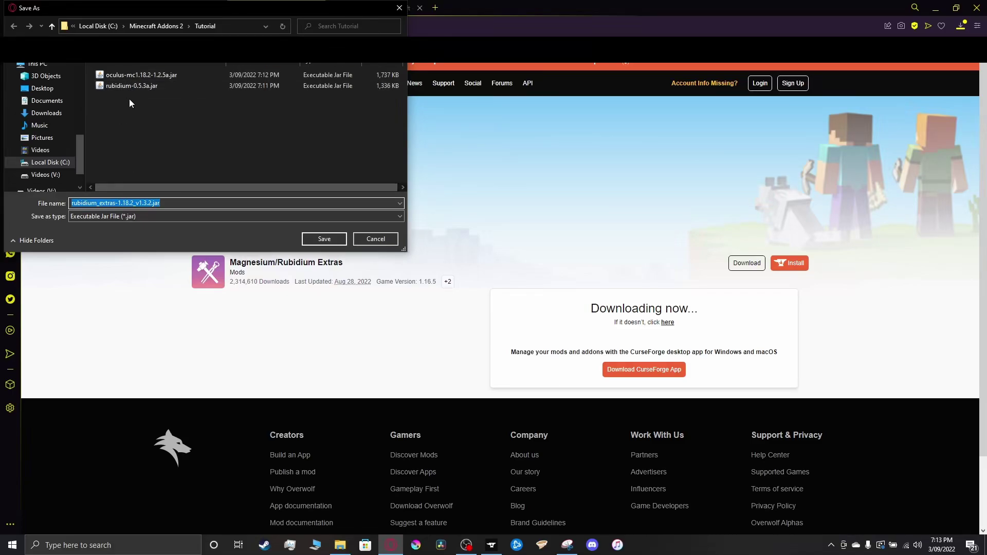
left_click(312, 238)
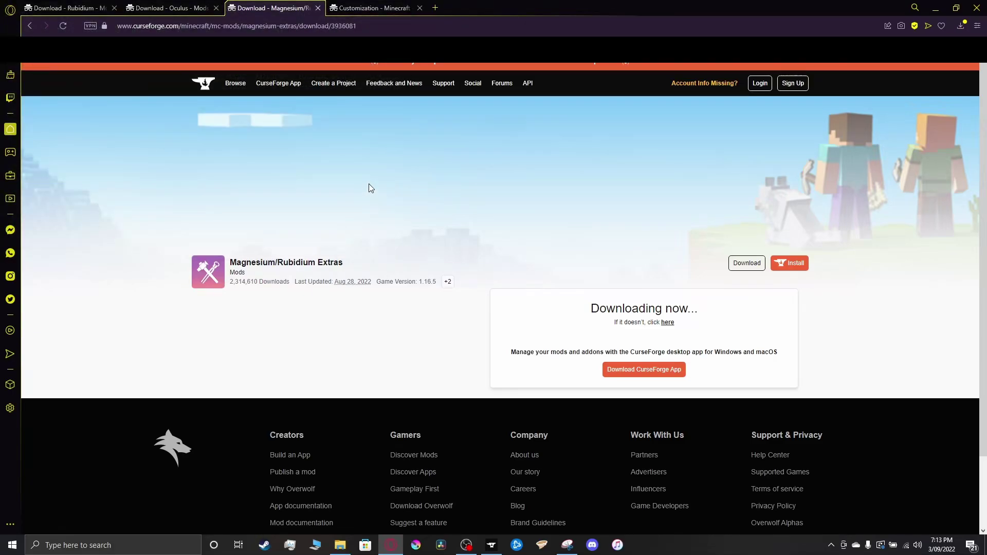
Find the Complementary Reimagined shader pack in the Minecraft customization listing and open its page.
left_click(384, 14)
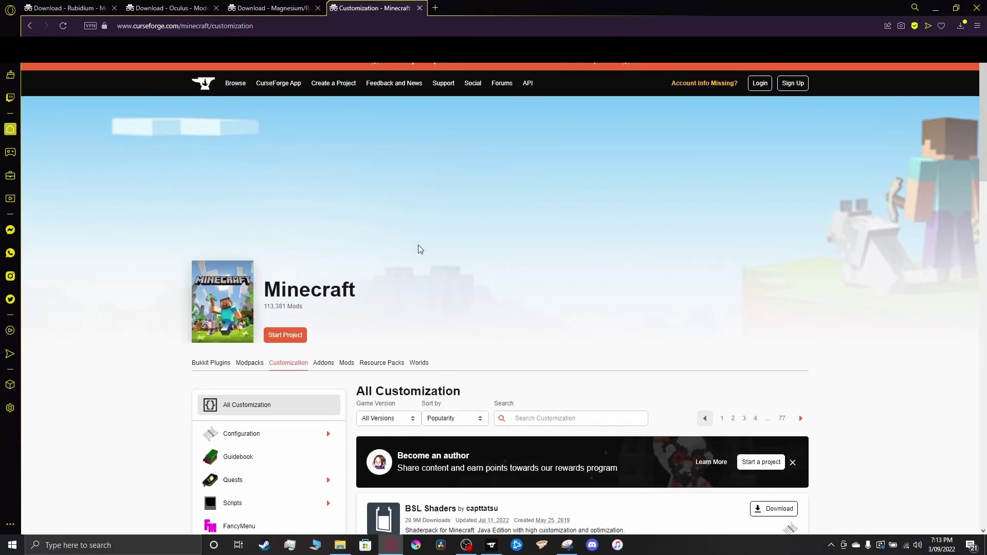
scroll(416, 243, "down", 2)
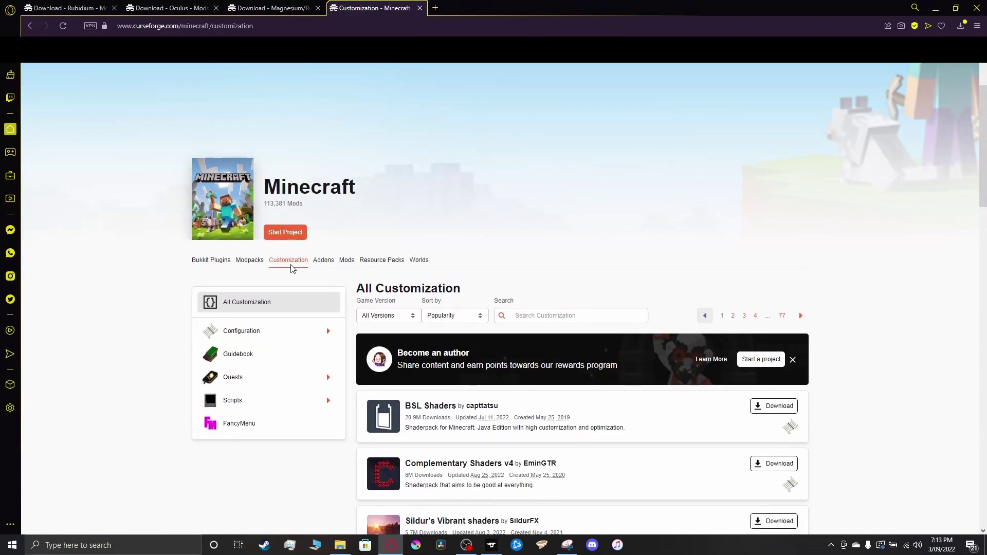
scroll(448, 264, "down", 7)
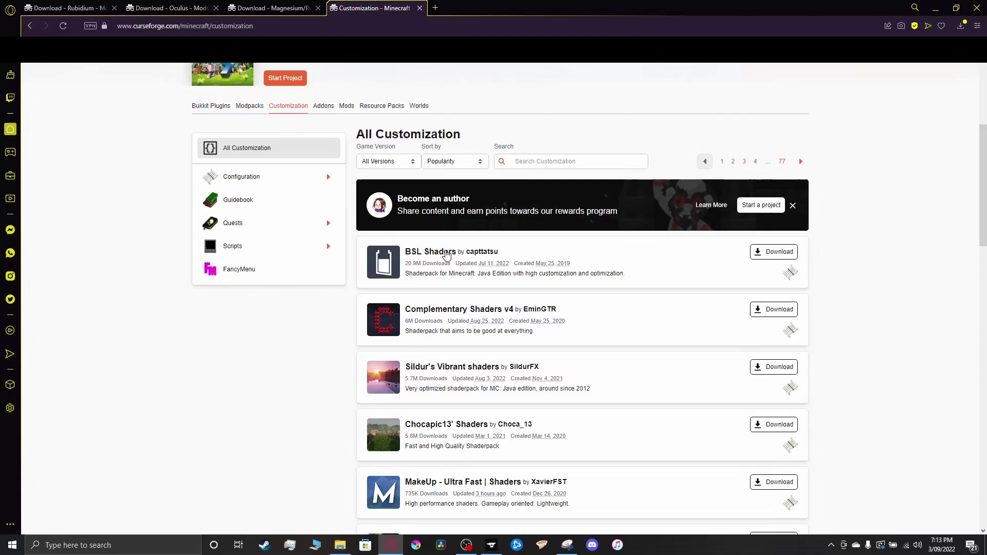
scroll(448, 265, "down", 4)
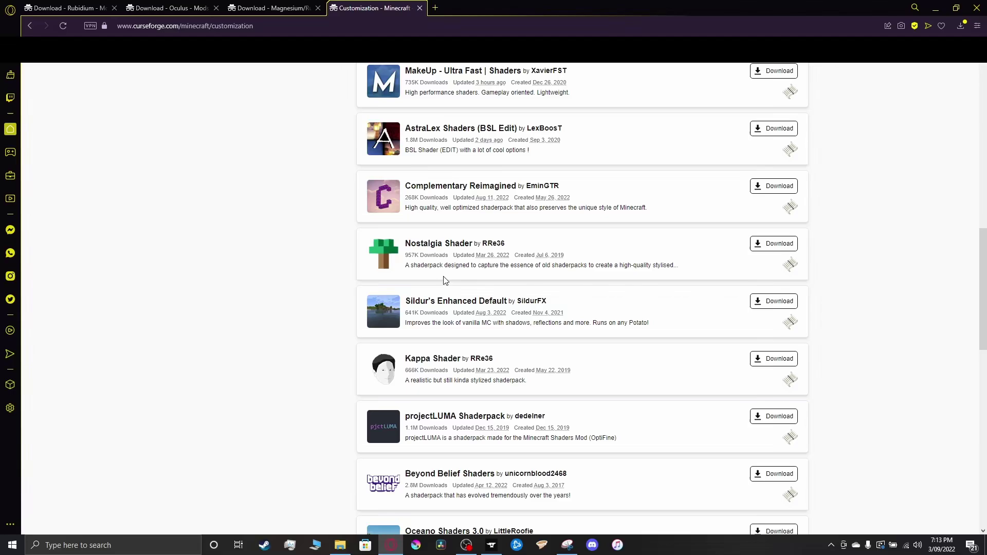
scroll(445, 280, "down", 4)
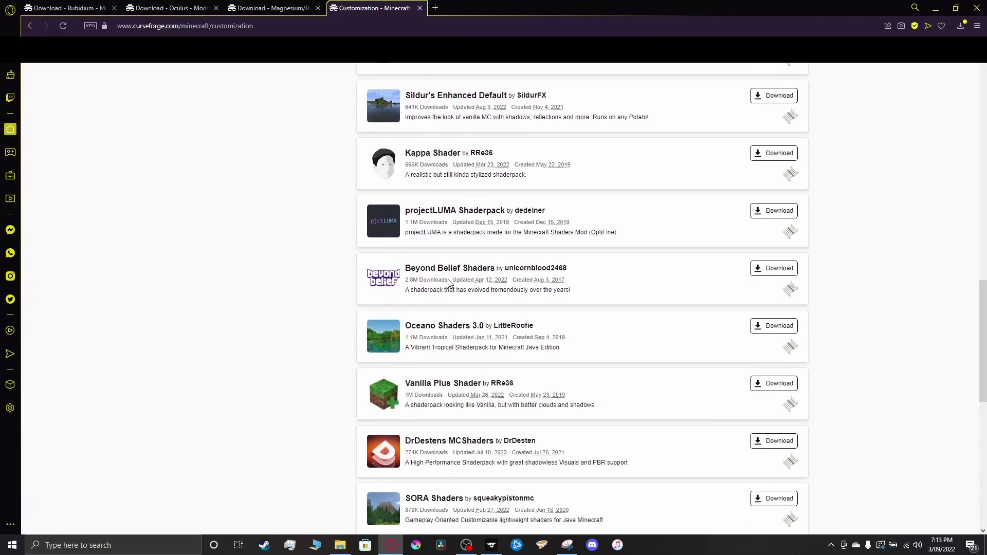
scroll(449, 283, "up", 3)
scroll(448, 282, "up", 3)
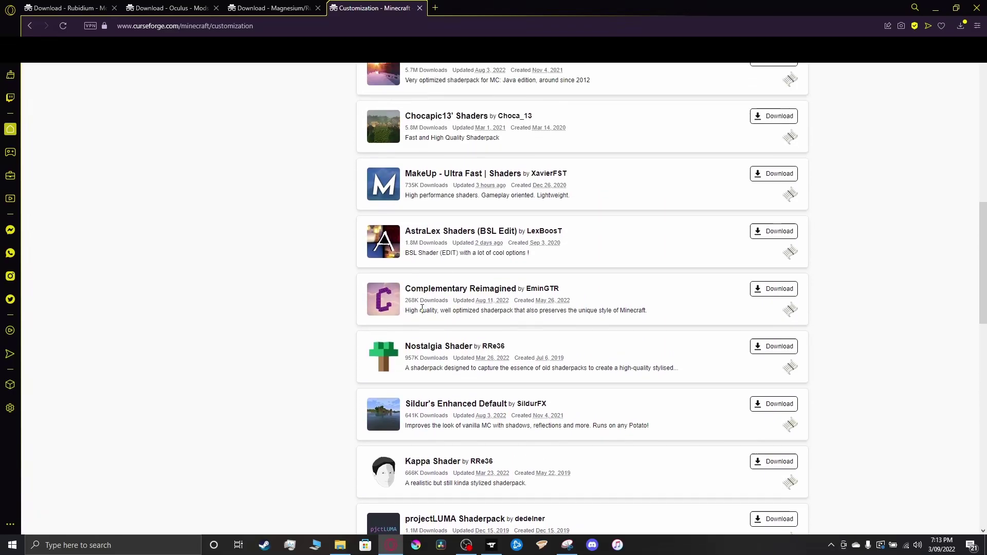
scroll(434, 232, "up", 3)
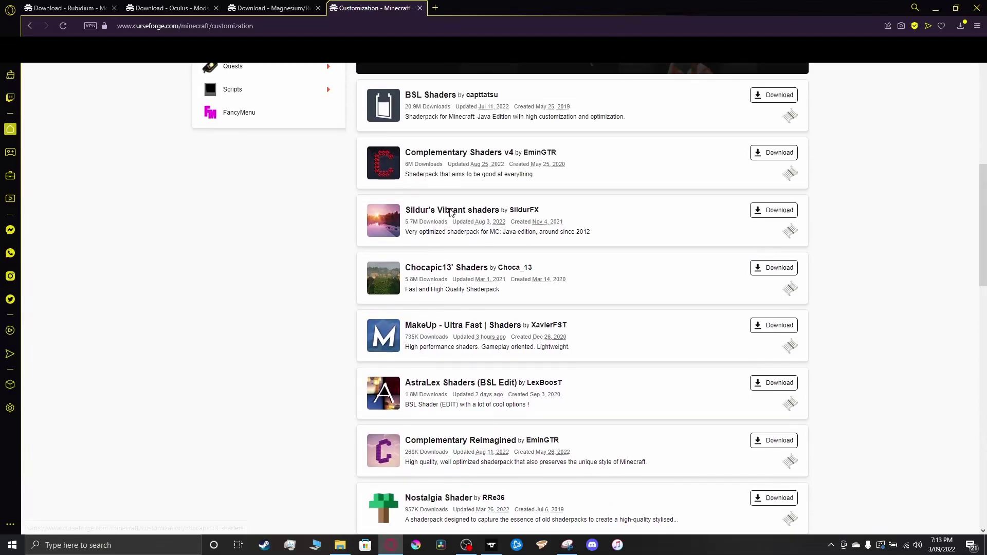
scroll(438, 222, "down", 2)
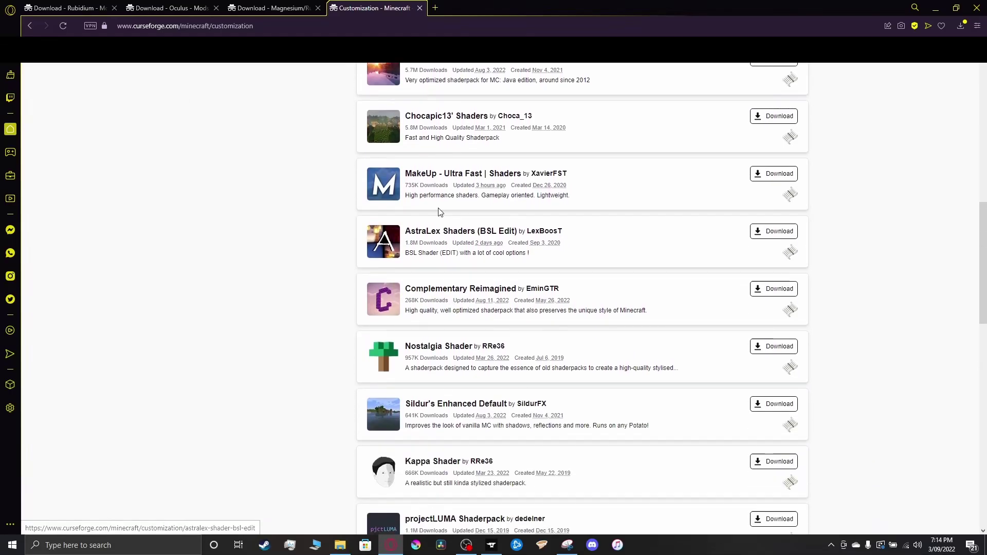
scroll(458, 278, "up", 1)
scroll(459, 274, "down", 2)
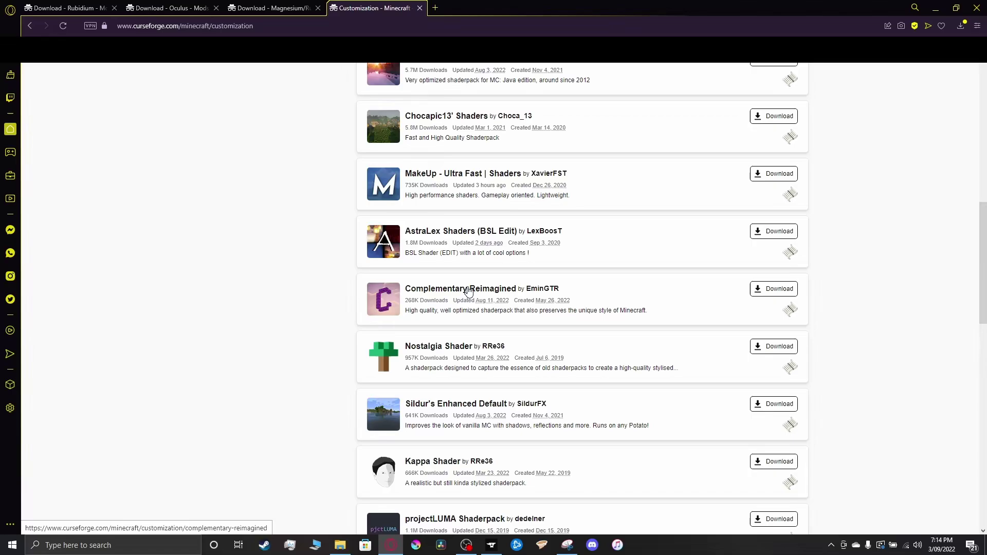
left_click(438, 290)
Download Complementary Reimagined r1.2.2 for Minecraft 1.18, then return to the CurseForge app.
scroll(360, 257, "down", 2)
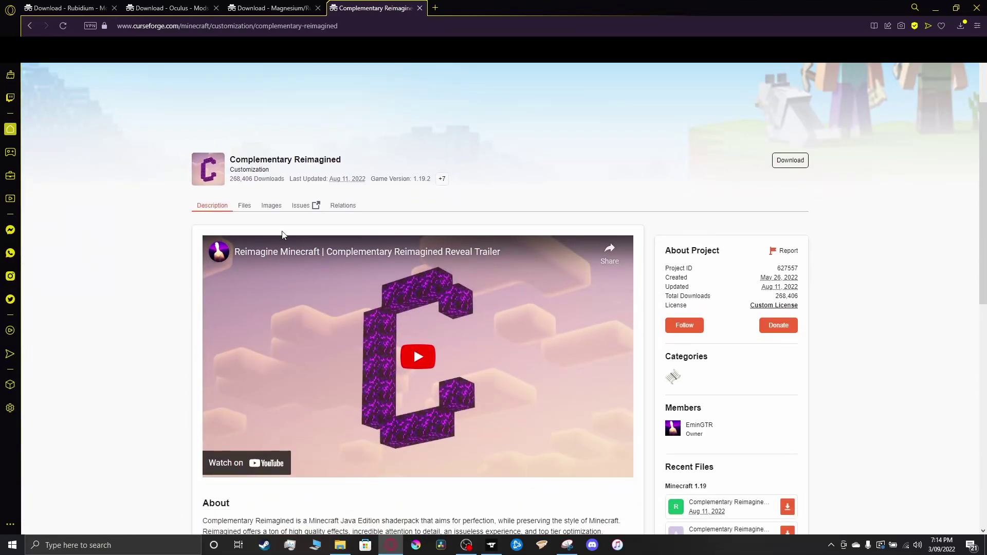
scroll(608, 365, "down", 4)
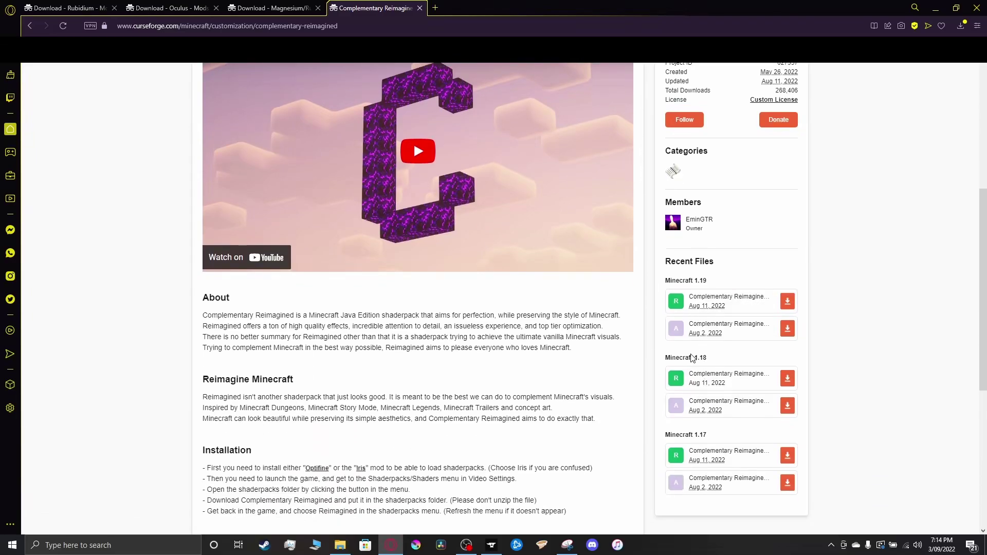
left_click(691, 362)
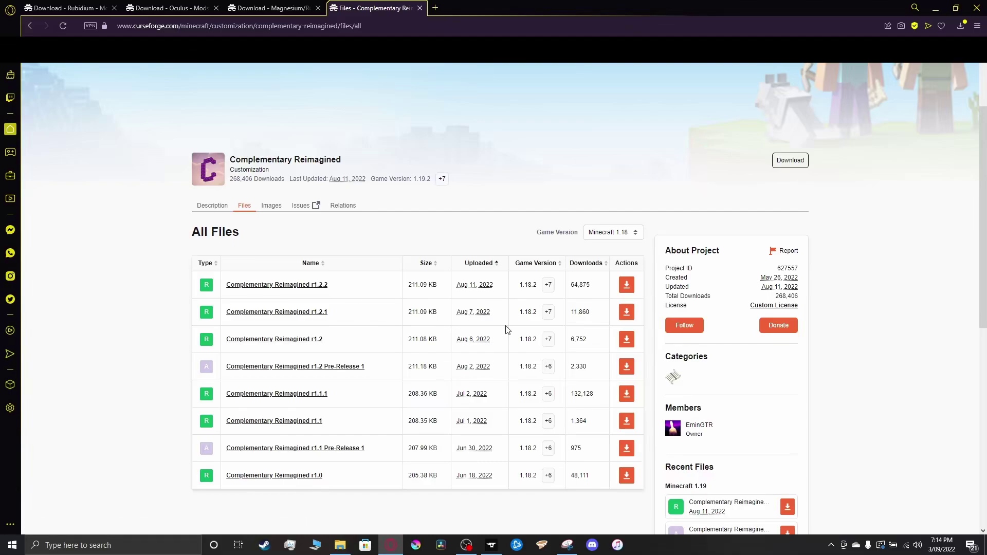
left_click(626, 289)
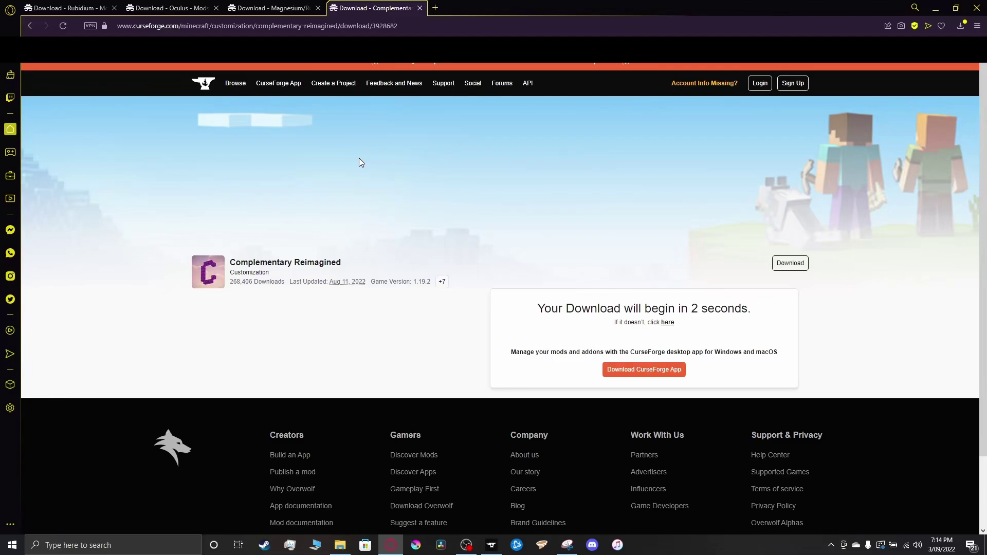
key("alt+Tab")
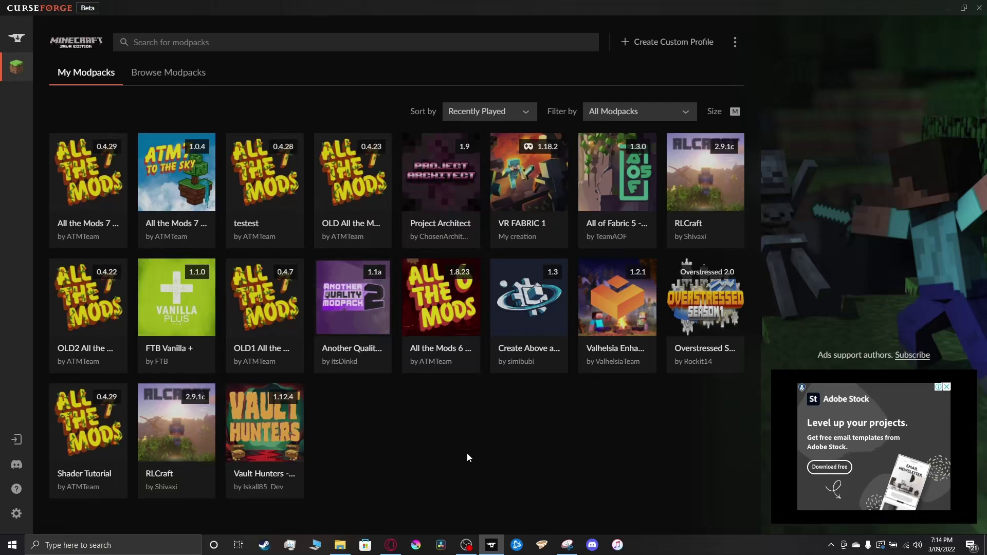
mouse_move(82, 477)
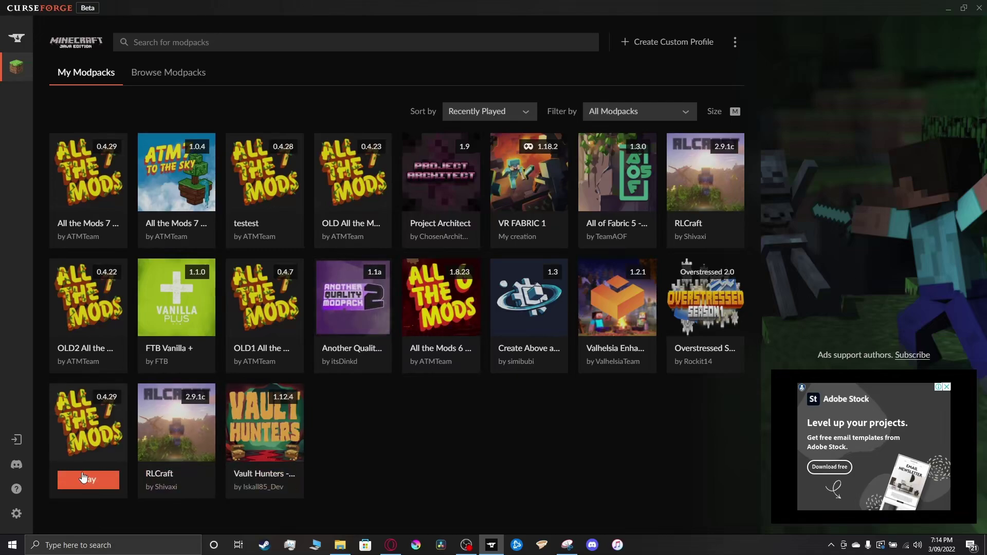
left_click(83, 432)
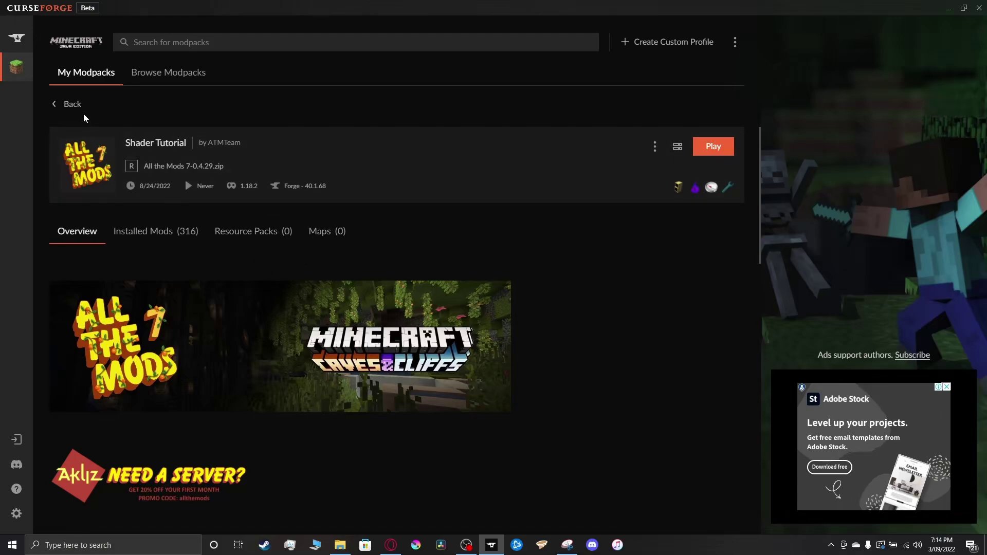
left_click(73, 104)
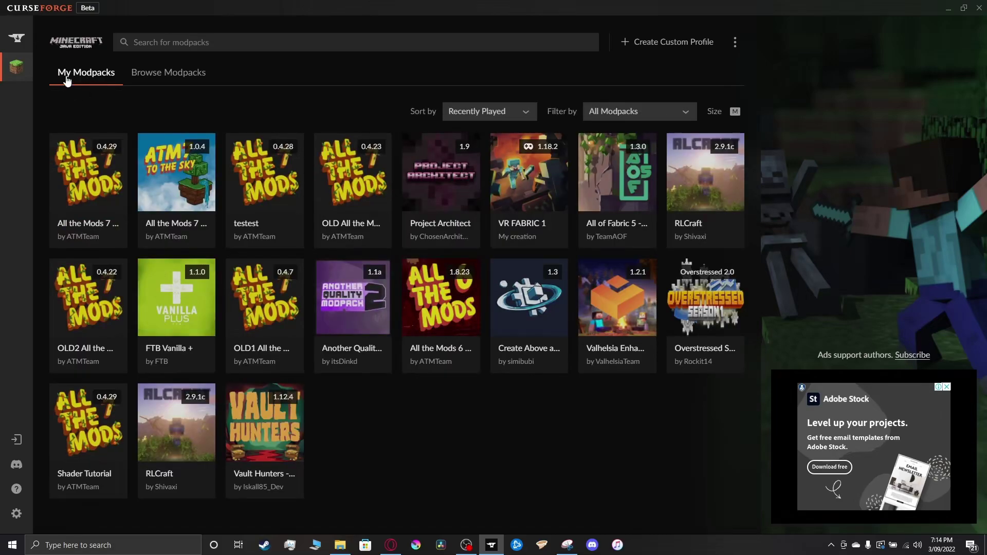
Open the Shader Tutorial instance folder on disk, then its mods folder holding 316 items.
right_click(86, 428)
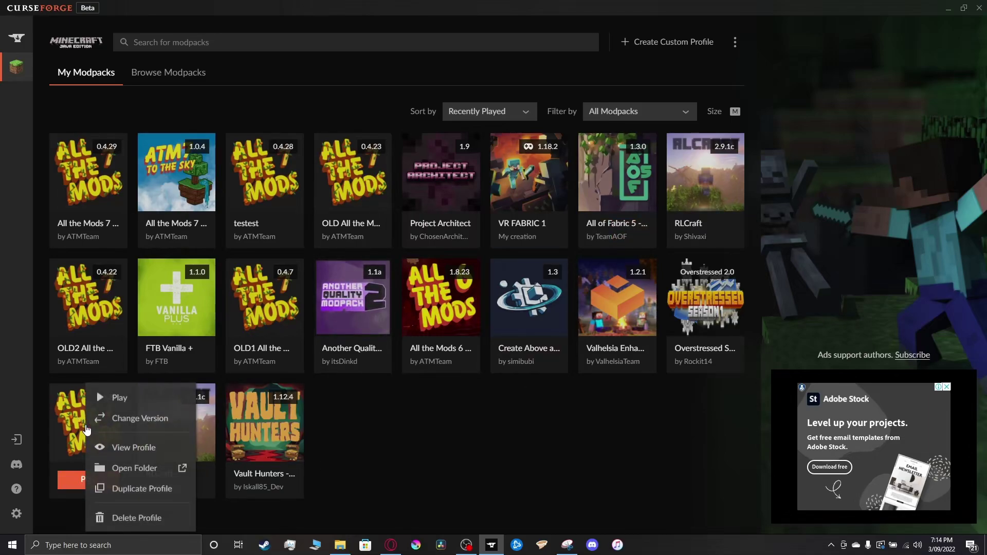
left_click(126, 470)
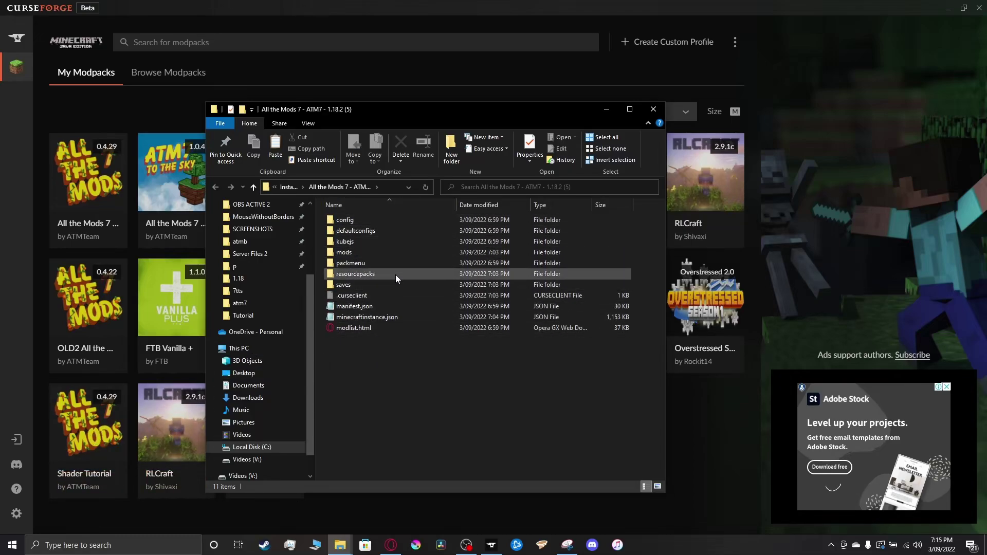
double_click(350, 255)
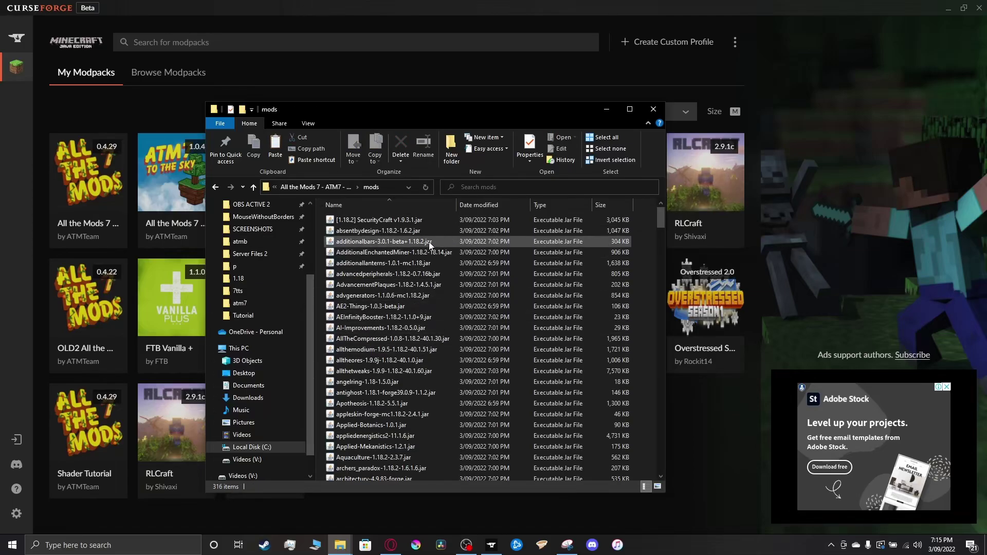
scroll(423, 309, "down", 4)
scroll(423, 310, "up", 4)
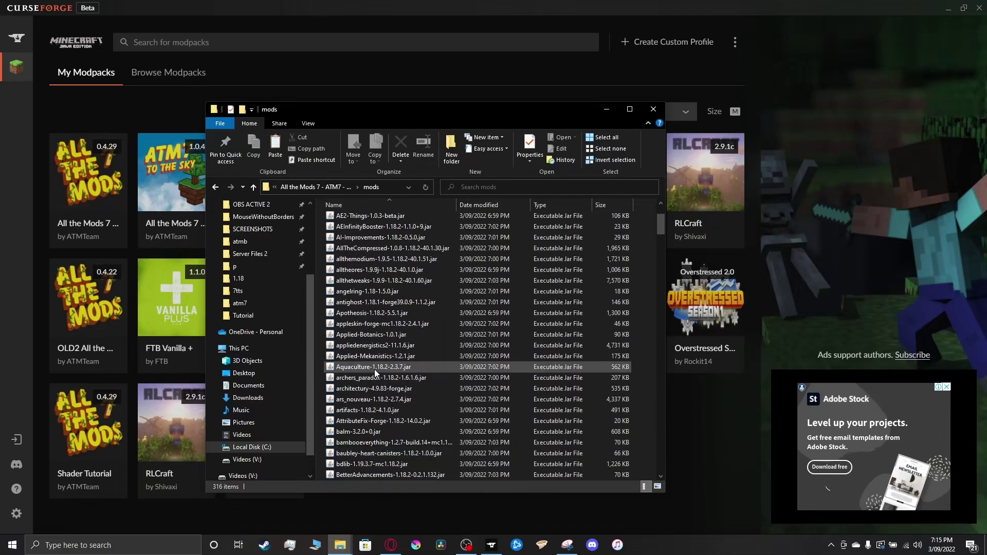
mouse_move(340, 544)
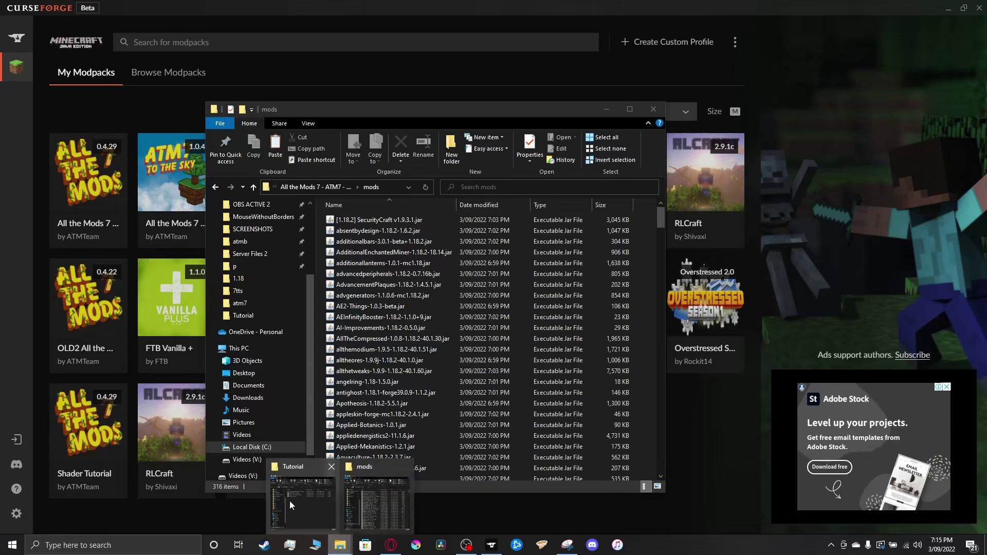
Copy the oculus, rubidium and rubidium_extras jars from the Tutorial folder.
left_click(302, 478)
left_click_drag(370, 109, 634, 92)
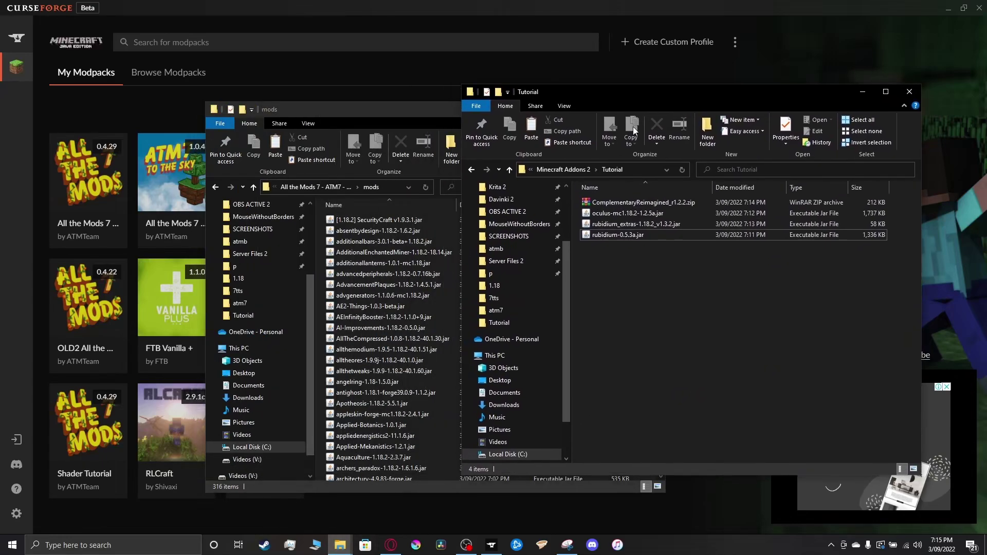
left_click(611, 238)
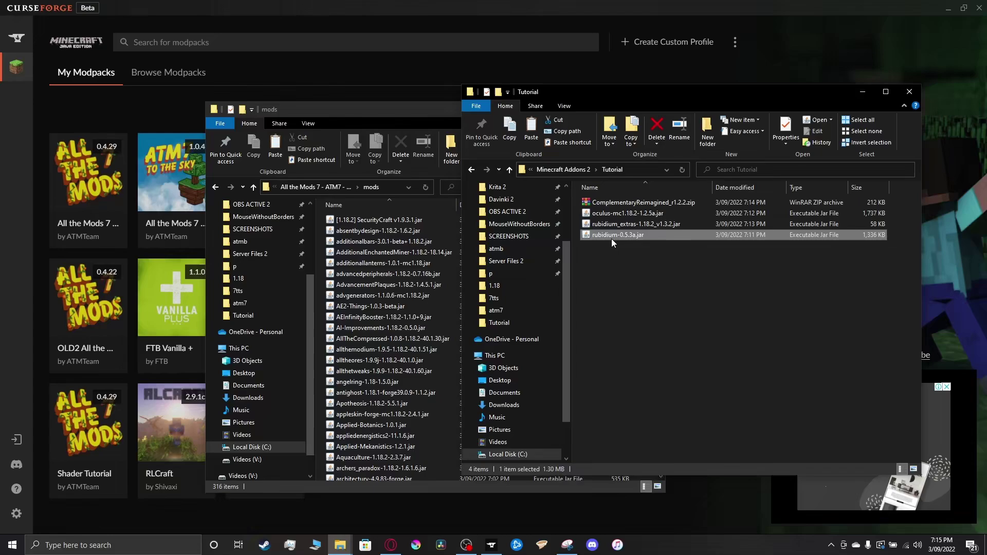
mouse_move(619, 264)
left_mouse_down()
mouse_move(659, 242)
mouse_move(640, 212)
left_mouse_up()
right_click(633, 226)
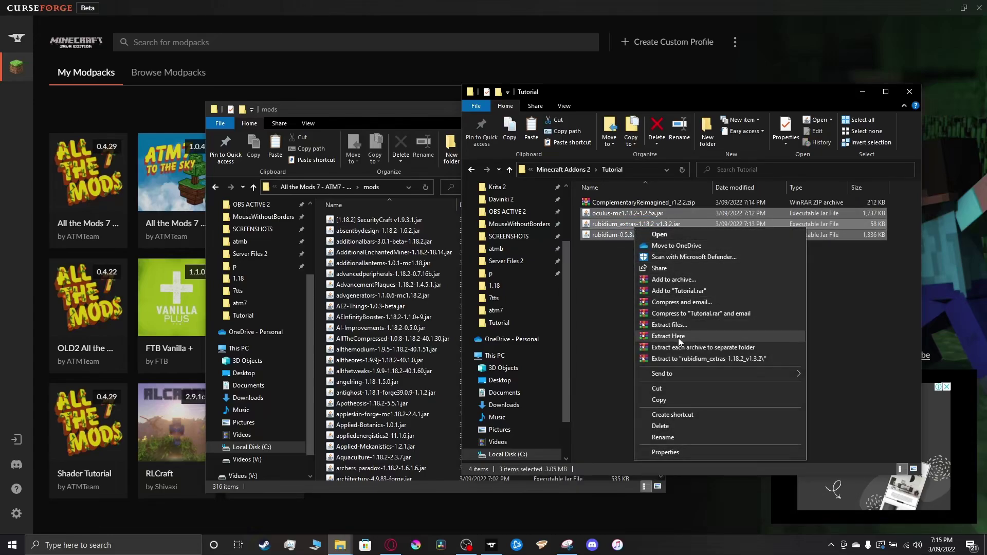
left_click(666, 402)
Paste the three jars into the mods folder and sort it by date modified, newest first.
left_click(319, 346)
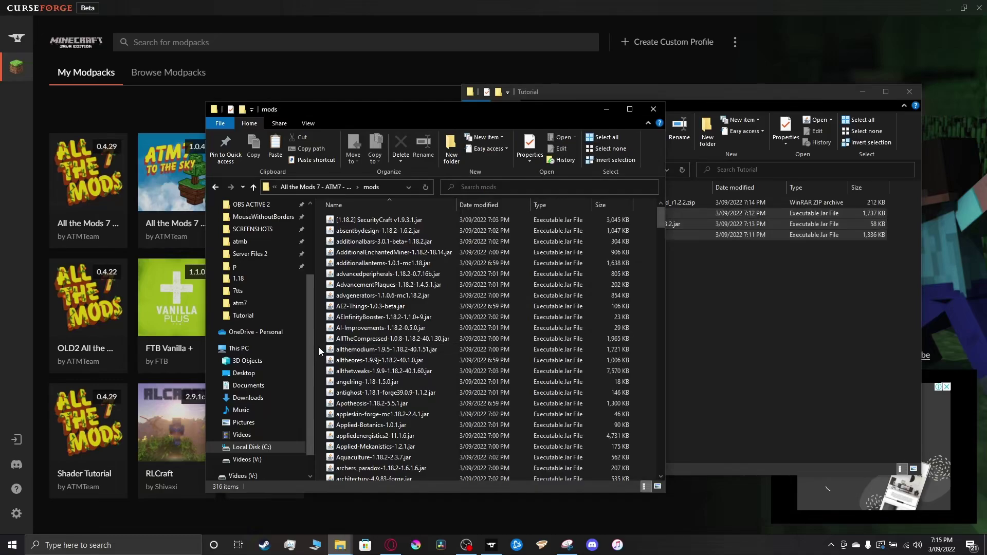
right_click(637, 361)
left_click(668, 434)
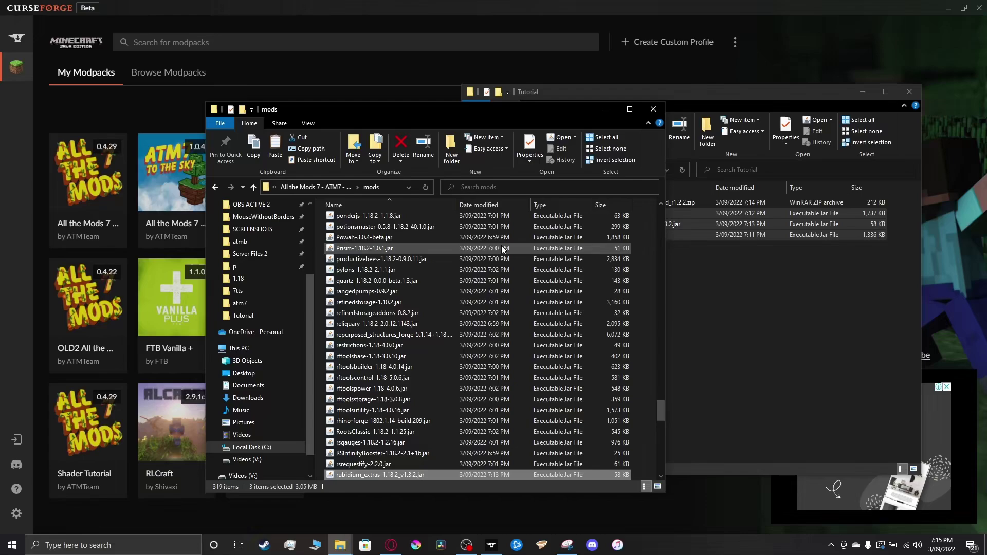
left_click(480, 208)
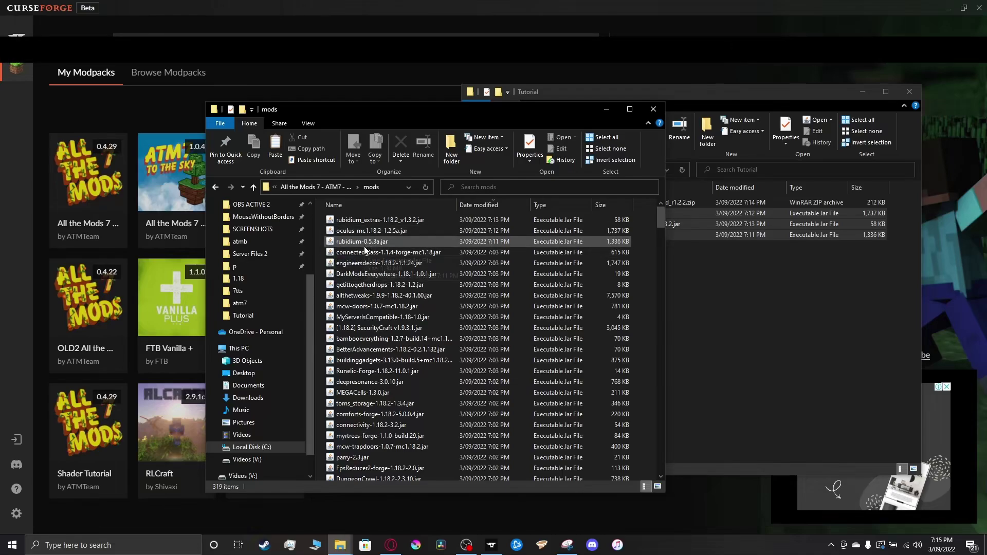
Go back to the Rubidium all-files list for Minecraft 1.18, then bring the mods window forward.
key("alt+Tab")
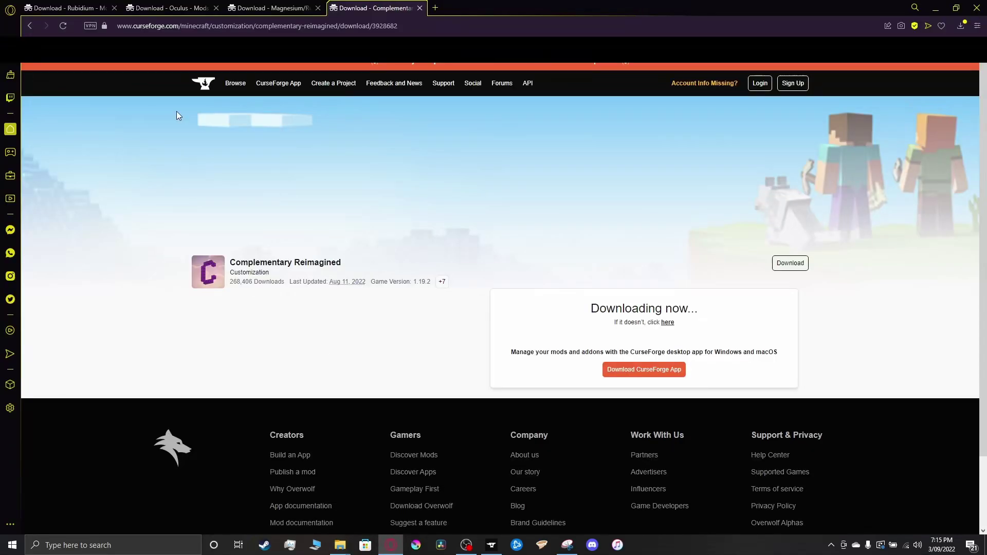
left_click(80, 10)
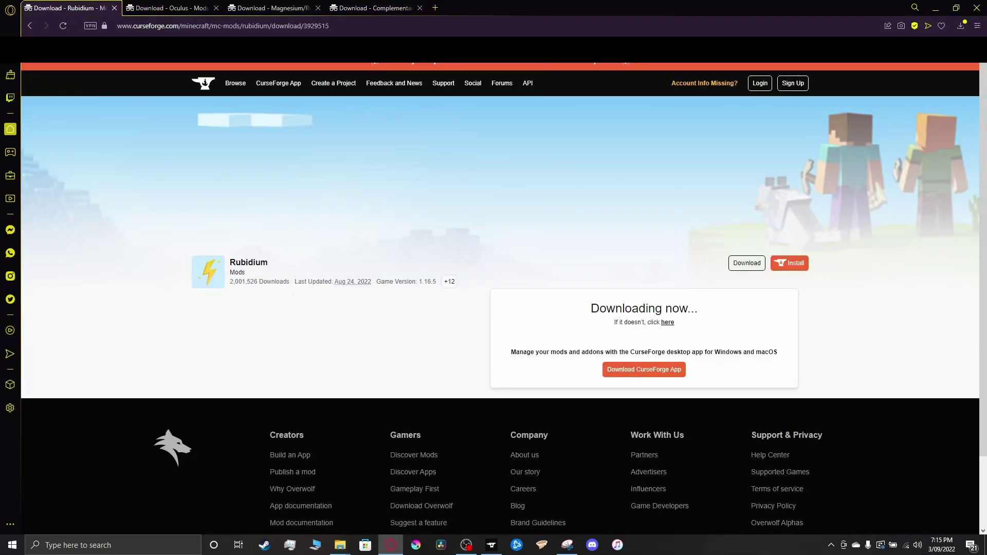
left_click(26, 27)
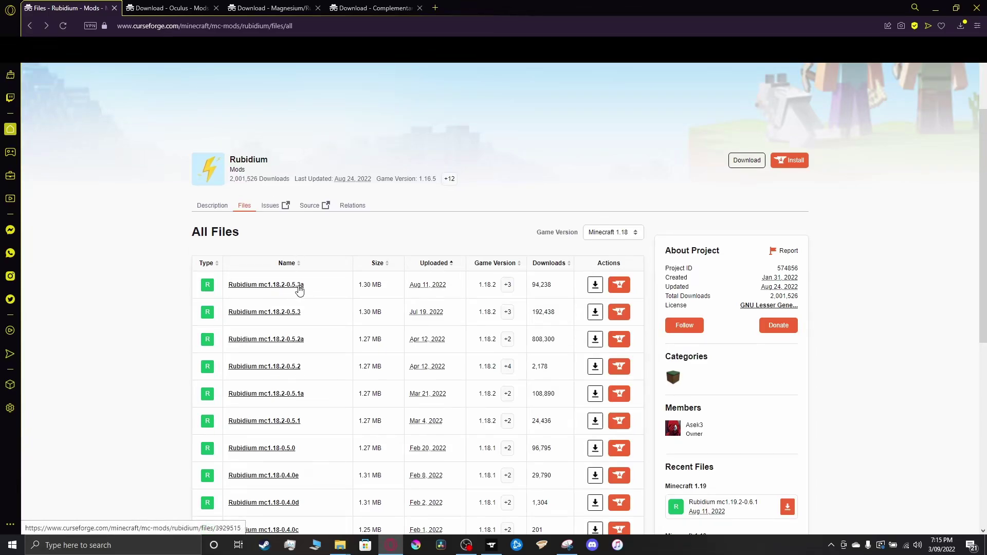
mouse_move(344, 550)
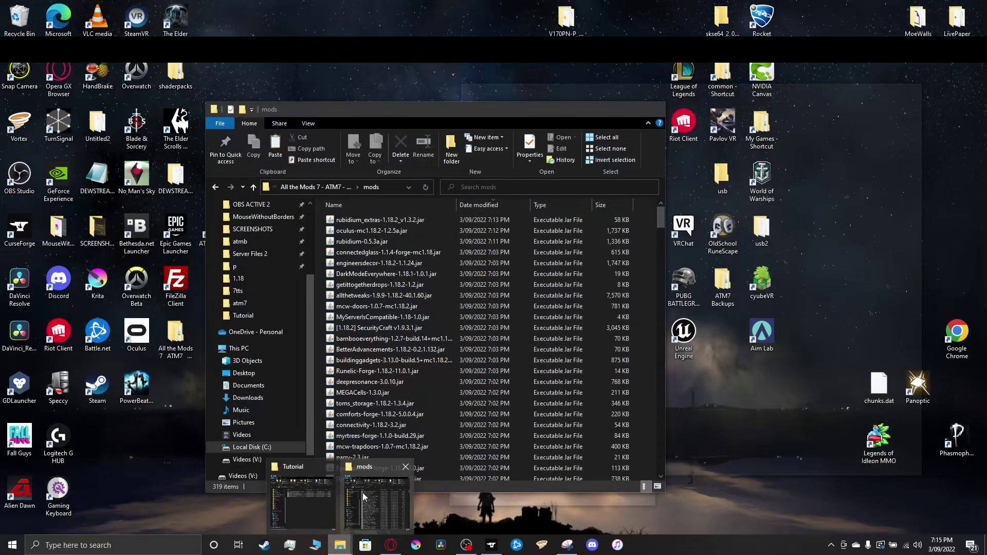
left_click(363, 494)
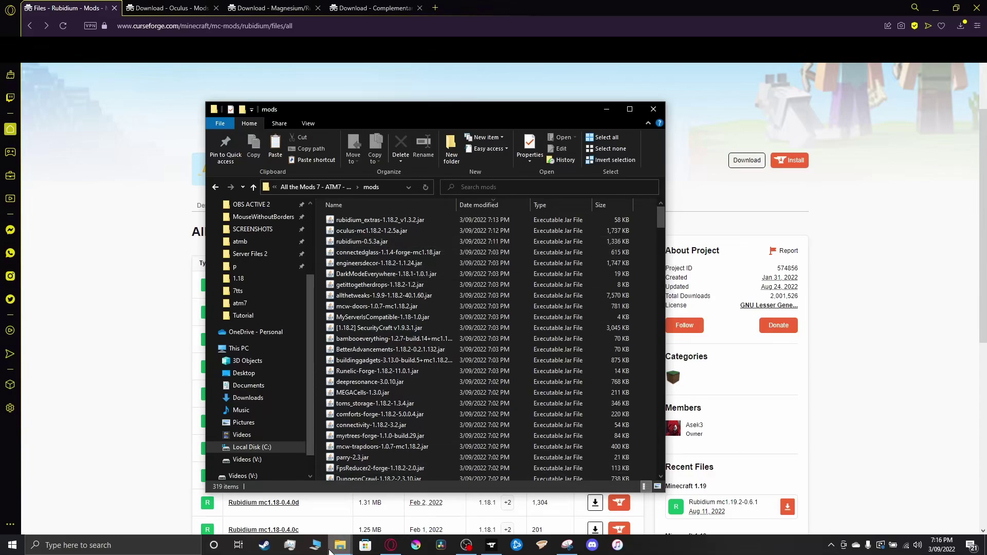
Hide file name extensions in File Explorer from the Tutorial folder's view options.
mouse_move(340, 544)
left_click(334, 515)
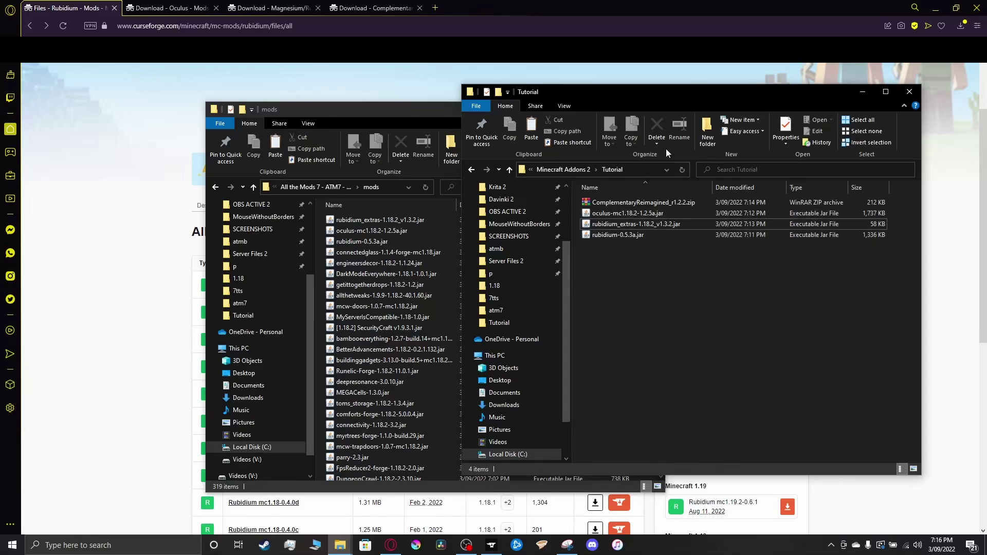
left_click(560, 109)
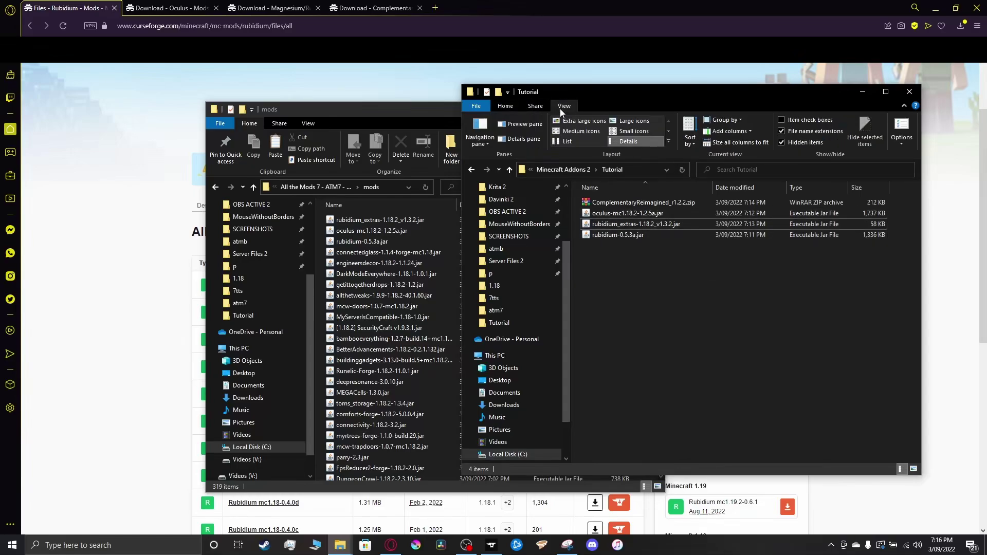
left_click(781, 131)
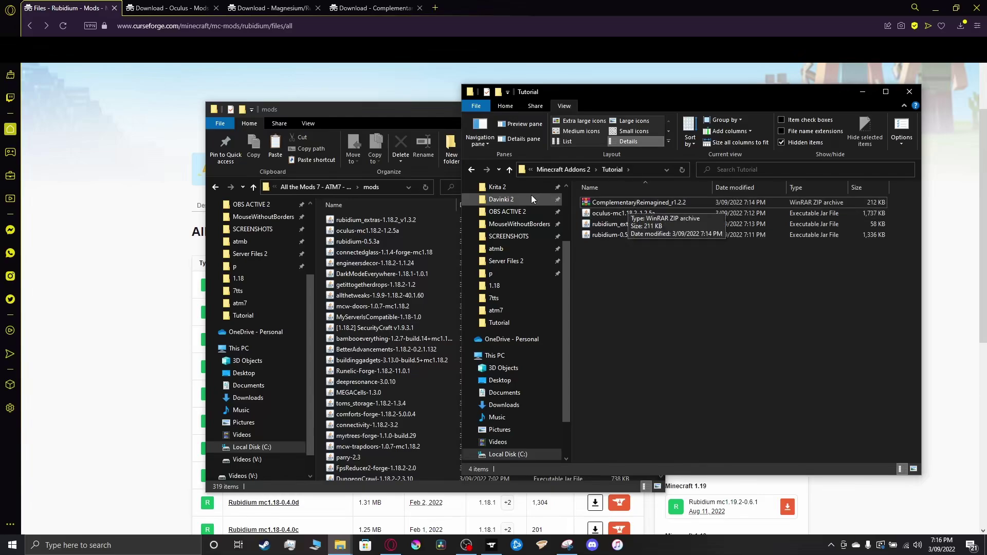
left_click(627, 204)
left_click(691, 264)
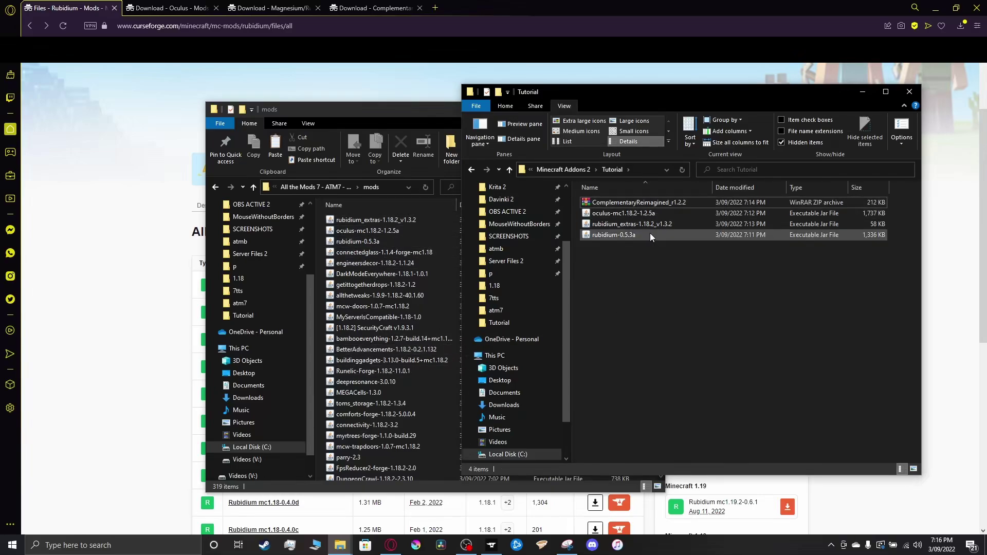
Launch Shader Tutorial, accept the modified-installation risk, then open its CurseForge profile page.
left_click(491, 545)
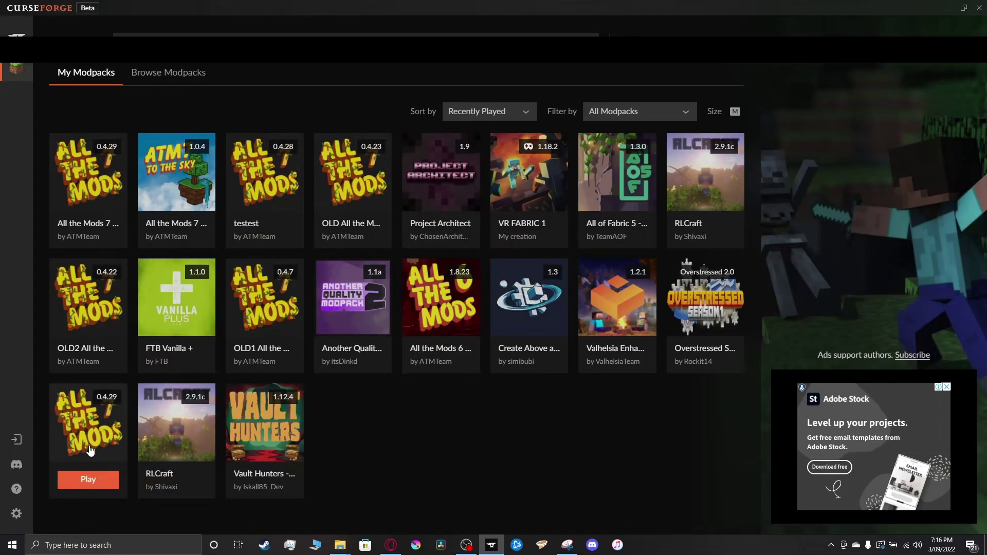
left_click(86, 484)
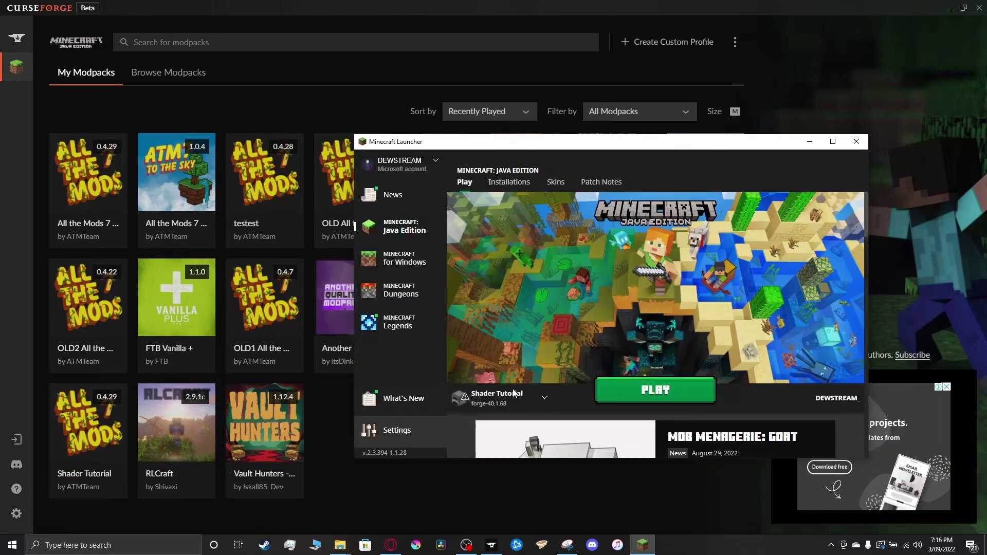
left_click(640, 394)
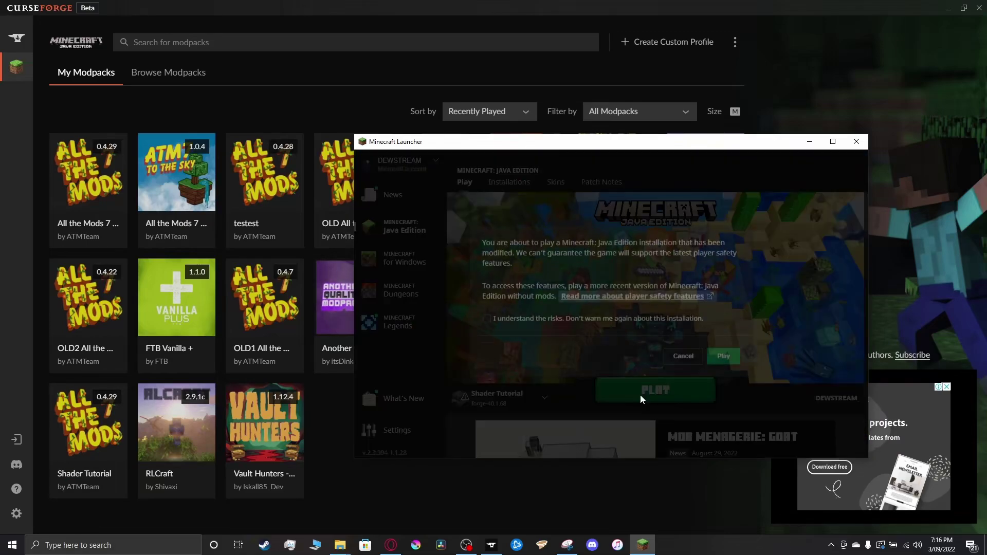
left_click(578, 320)
left_click(734, 366)
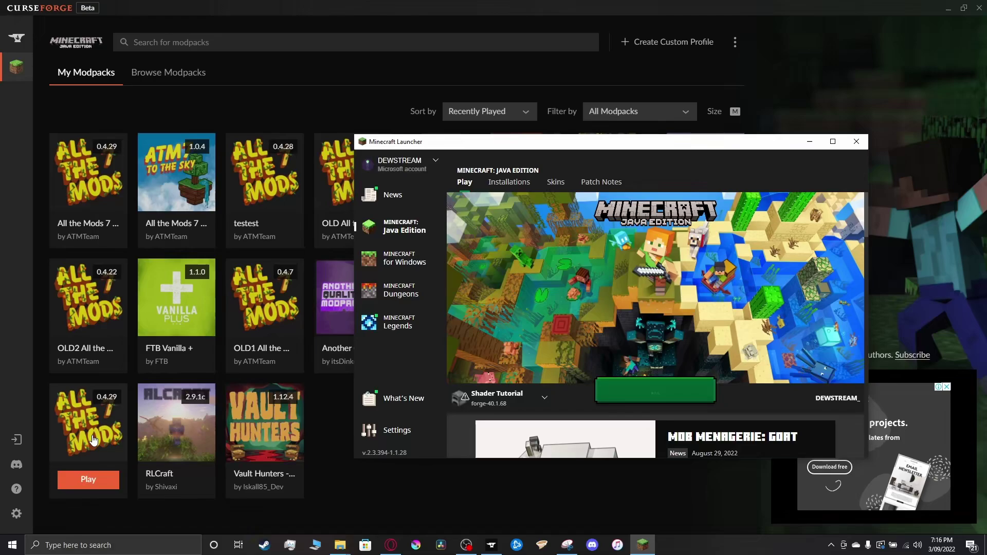
right_click(93, 385)
left_click(137, 448)
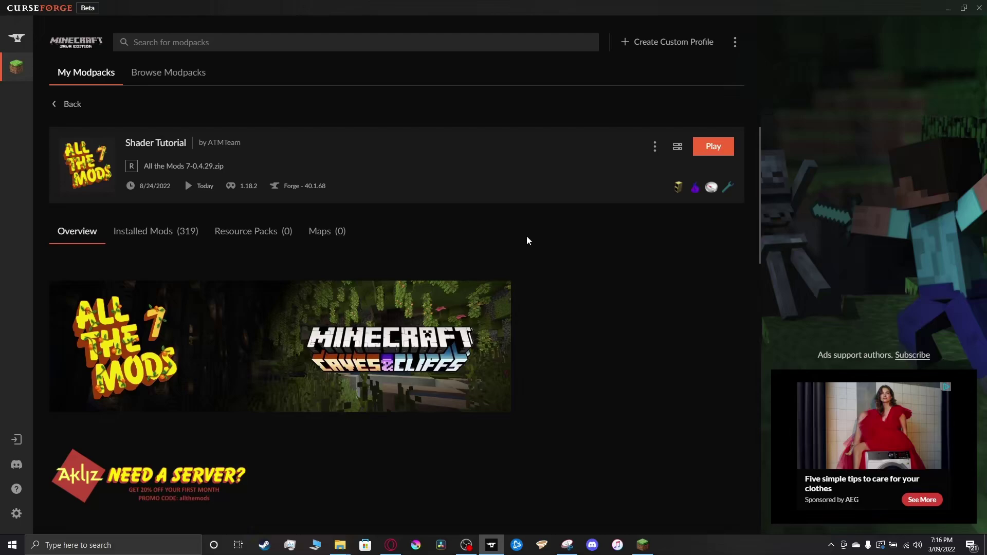
Go back to My Modpacks and open the Shader Tutorial profile's options.
left_click(68, 105)
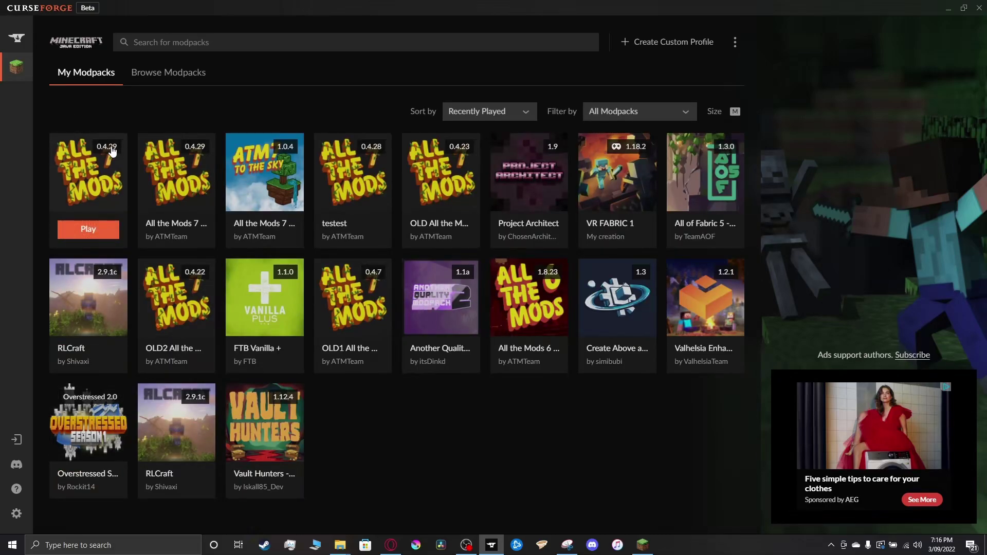
left_click(77, 184)
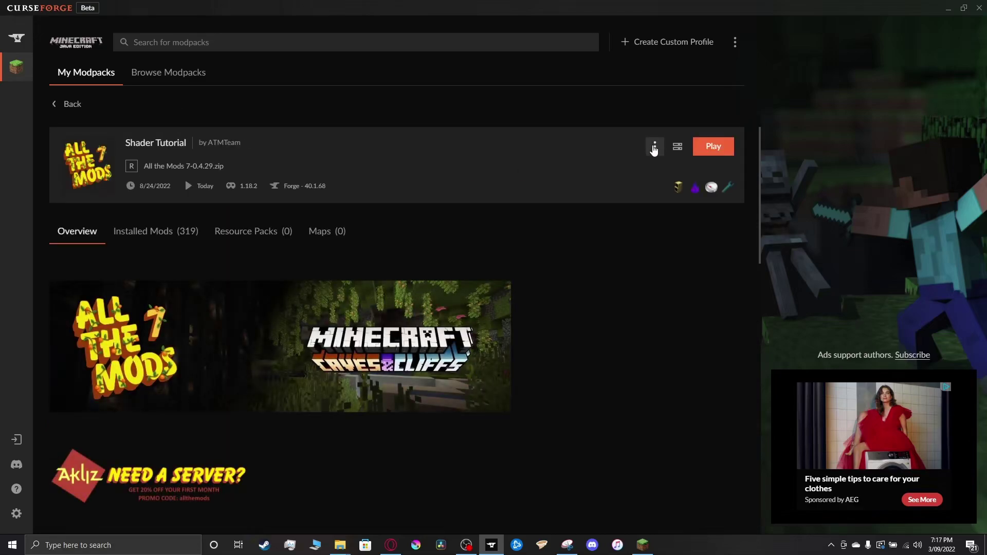
left_click(654, 148)
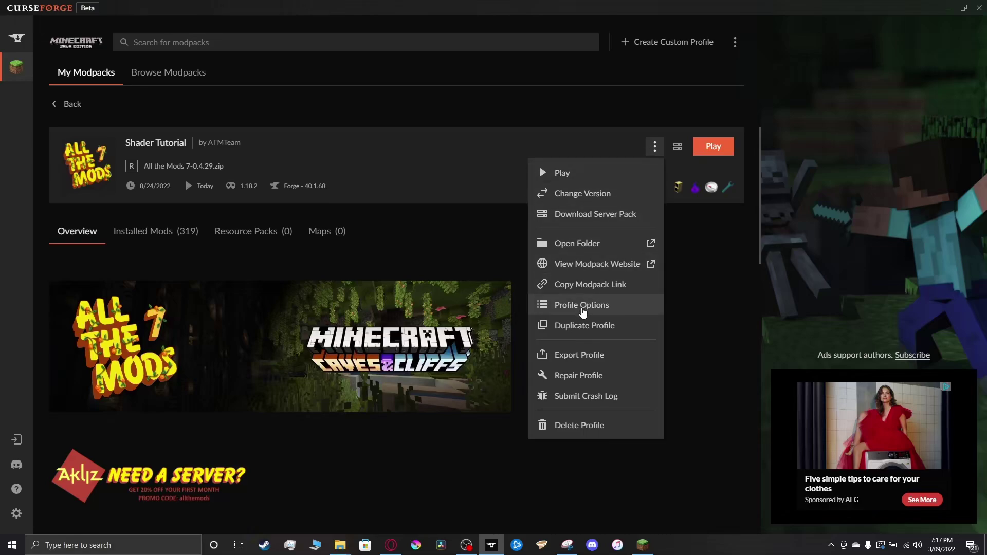
left_click(588, 308)
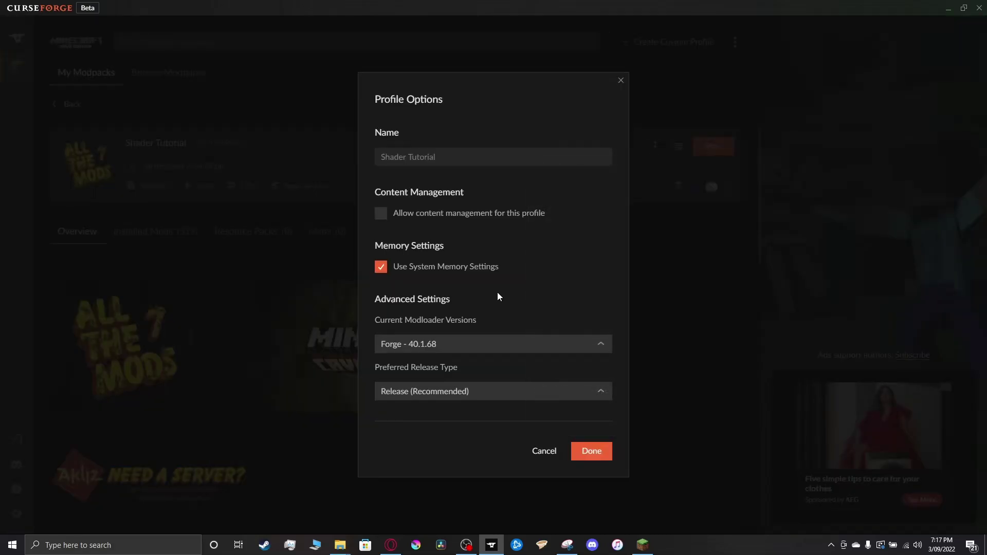
Try custom memory from 4096MB up to 16864MB, then restore system memory settings.
left_click(383, 271)
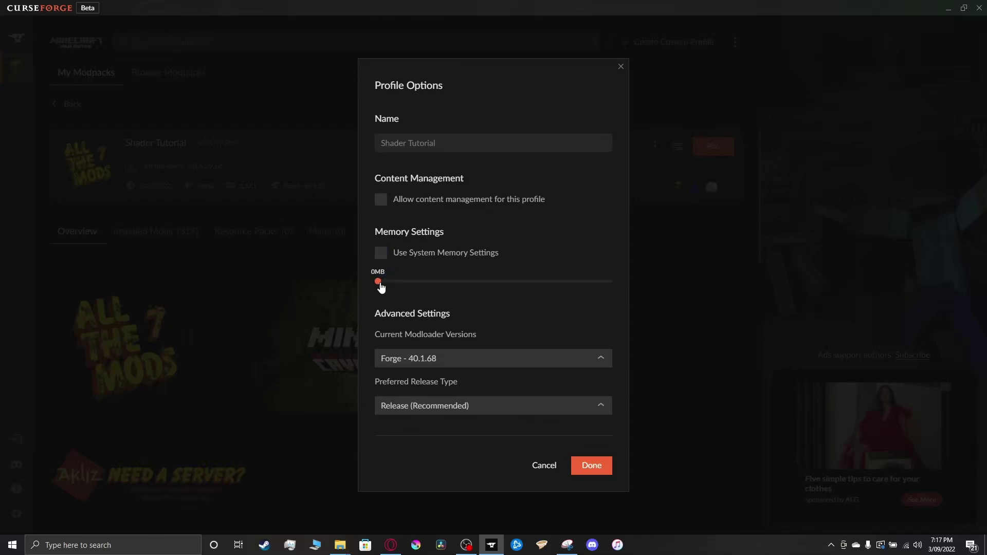
mouse_move(380, 287)
left_mouse_down()
mouse_move(456, 287)
mouse_move(494, 300)
left_mouse_up()
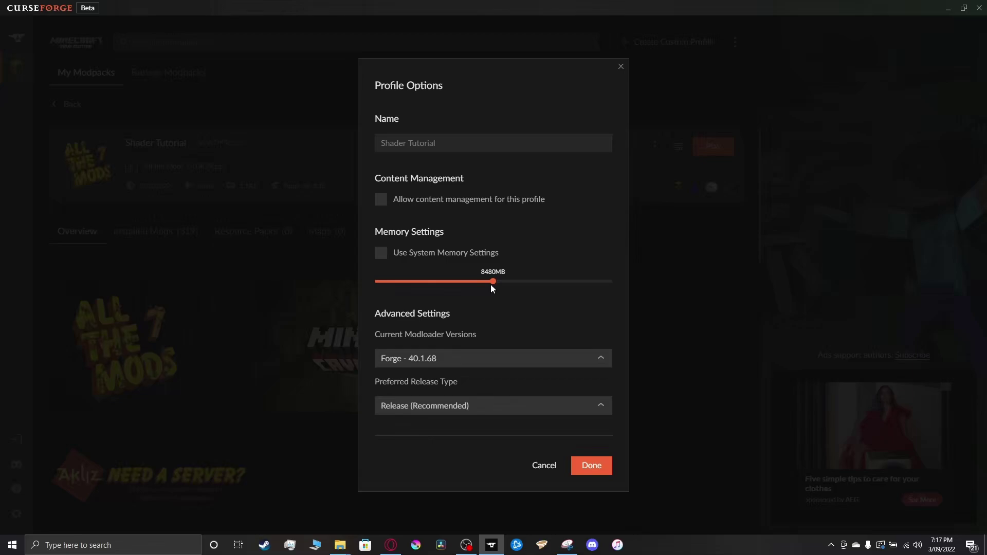
left_click(491, 283)
left_click_drag(487, 284, 523, 288)
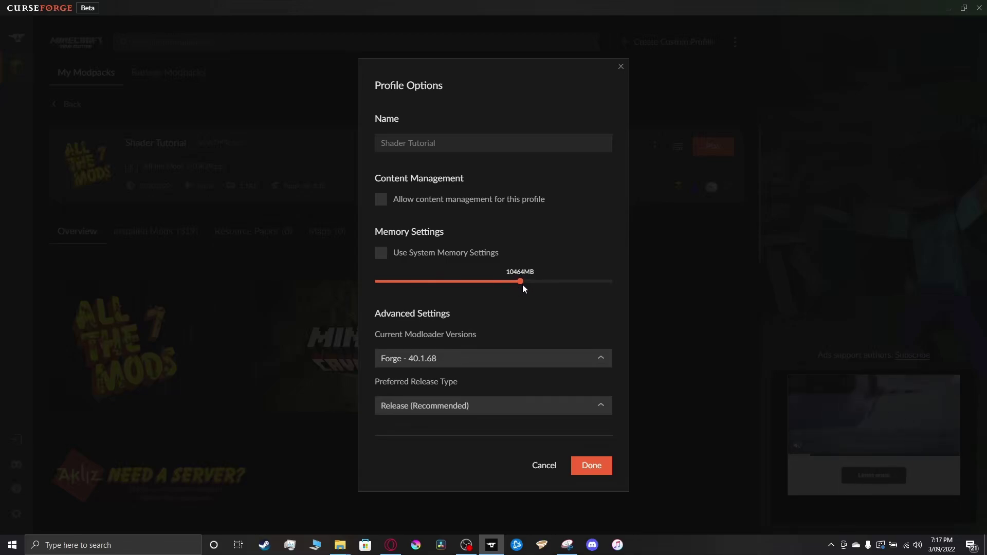
mouse_move(523, 289)
left_mouse_down()
mouse_move(434, 292)
mouse_move(472, 294)
left_mouse_up()
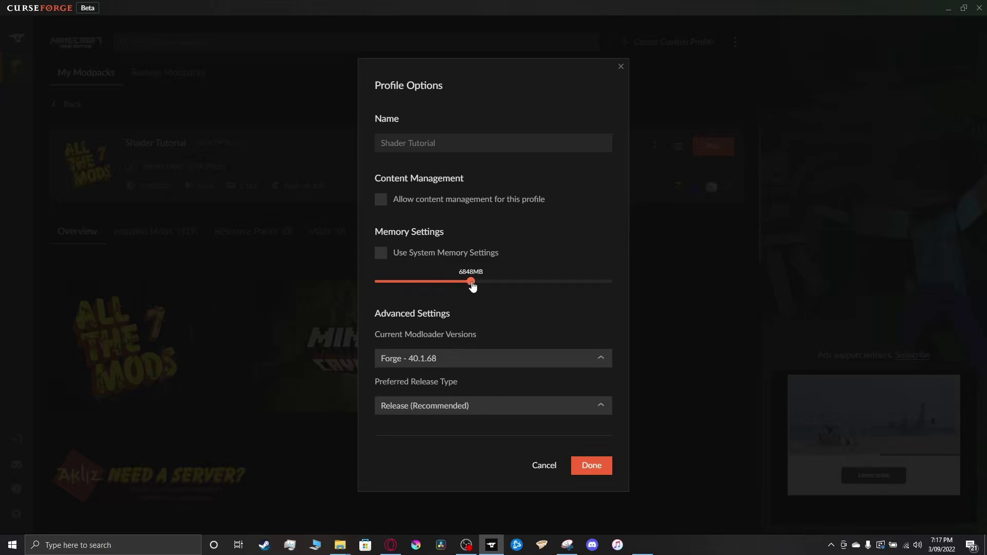
mouse_move(472, 287)
left_mouse_down()
mouse_move(626, 305)
mouse_move(597, 292)
left_mouse_up()
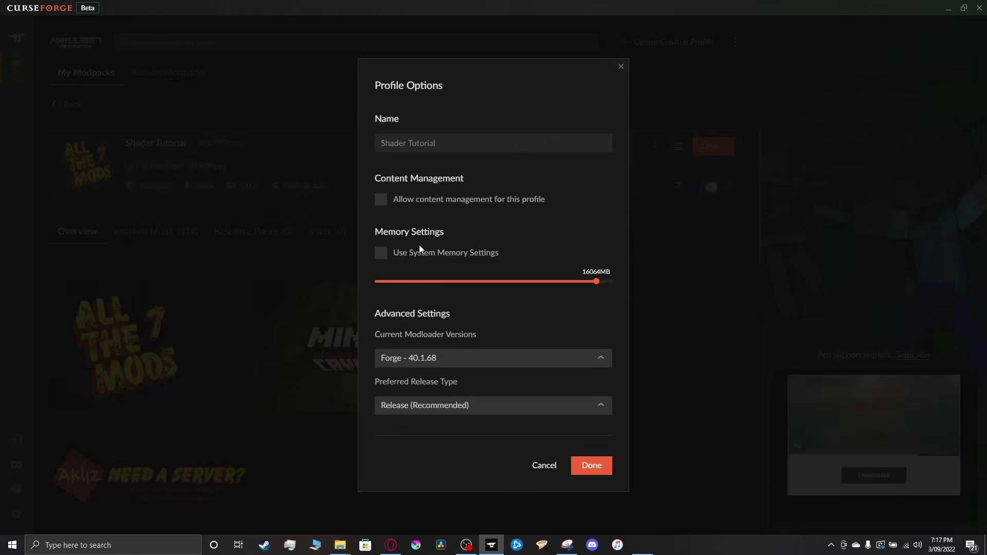
left_click(381, 254)
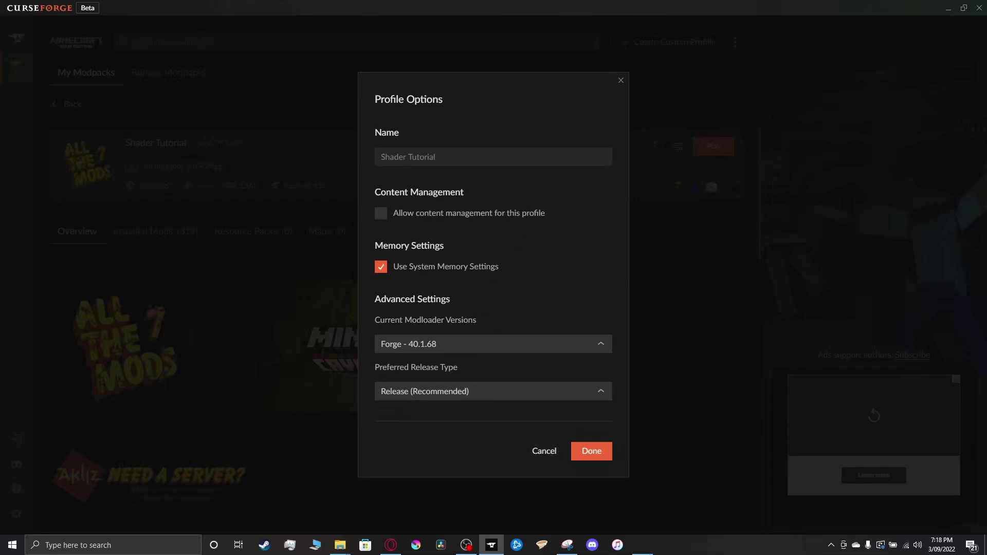
left_click(604, 460)
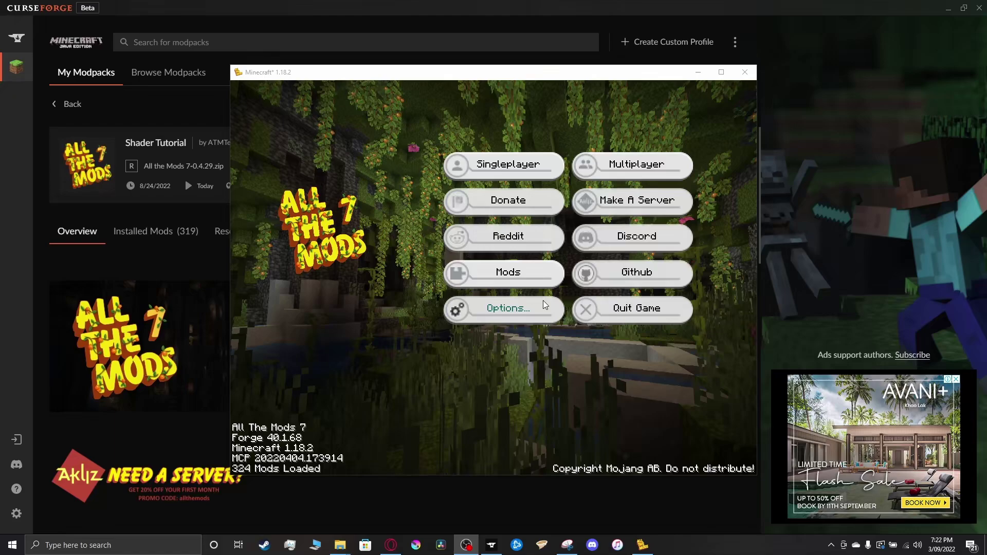
Turn the Minecraft music volume off in Options.
left_click(501, 367)
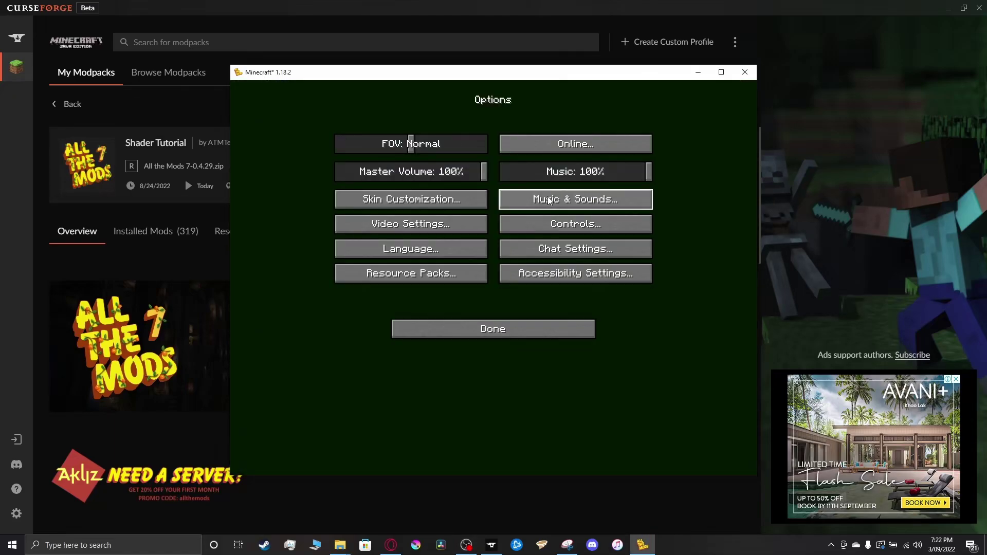
left_click_drag(648, 171, 503, 171)
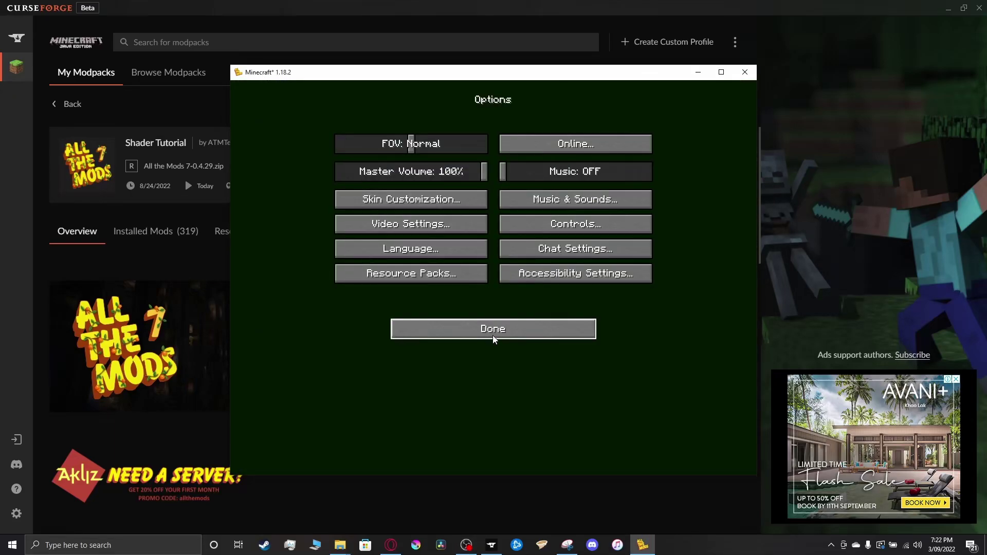
left_click(492, 336)
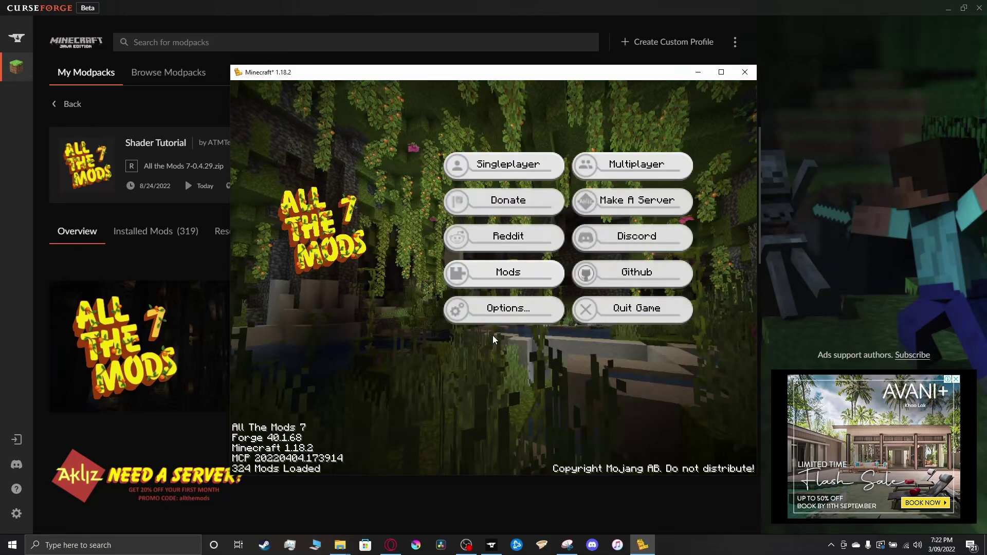
Search the mods list for 'rubid' and 'oculu' to confirm Rubidium and Oculus are loaded.
left_click(498, 280)
left_click(357, 414)
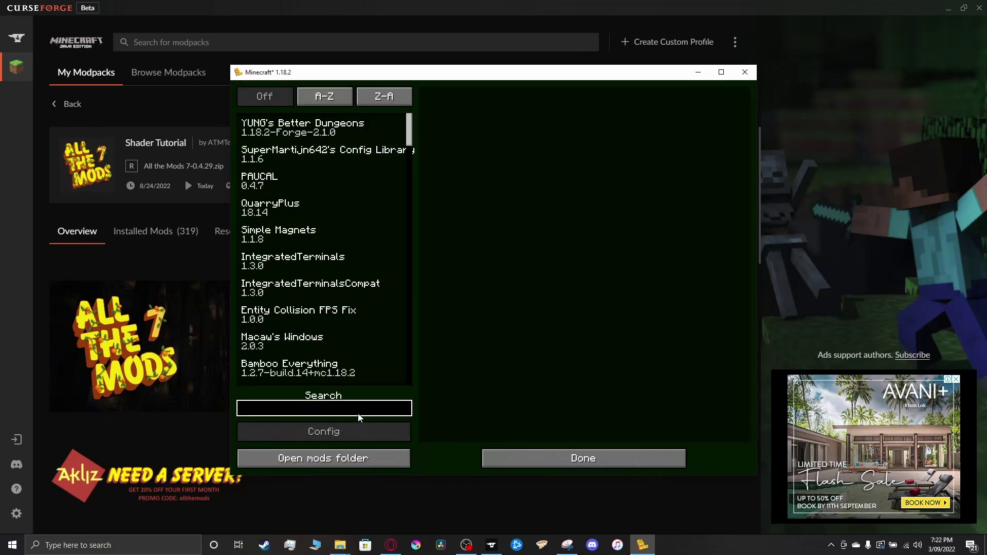
type("rubid")
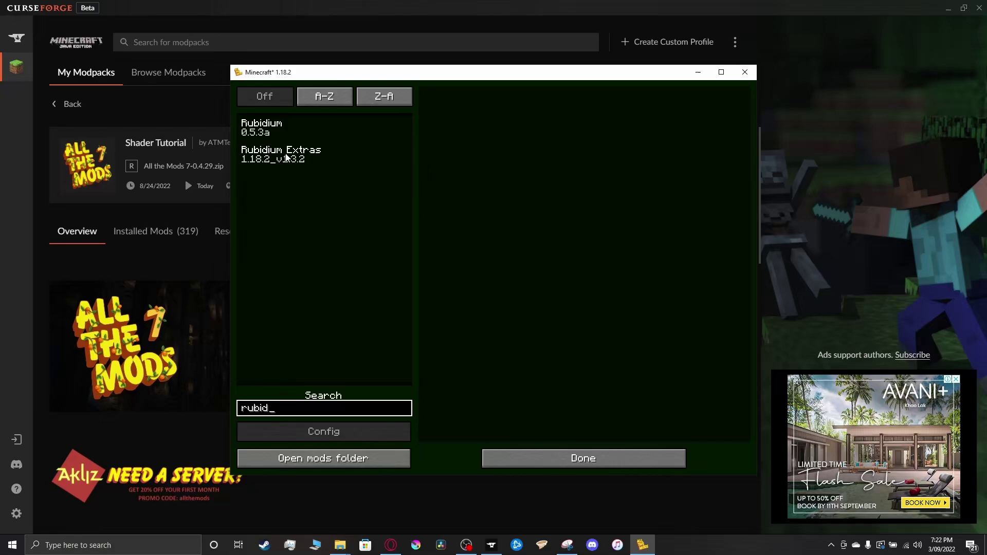
key("BackSpace")
key("BackSpace")
key("BackSpace")
type("oculu")
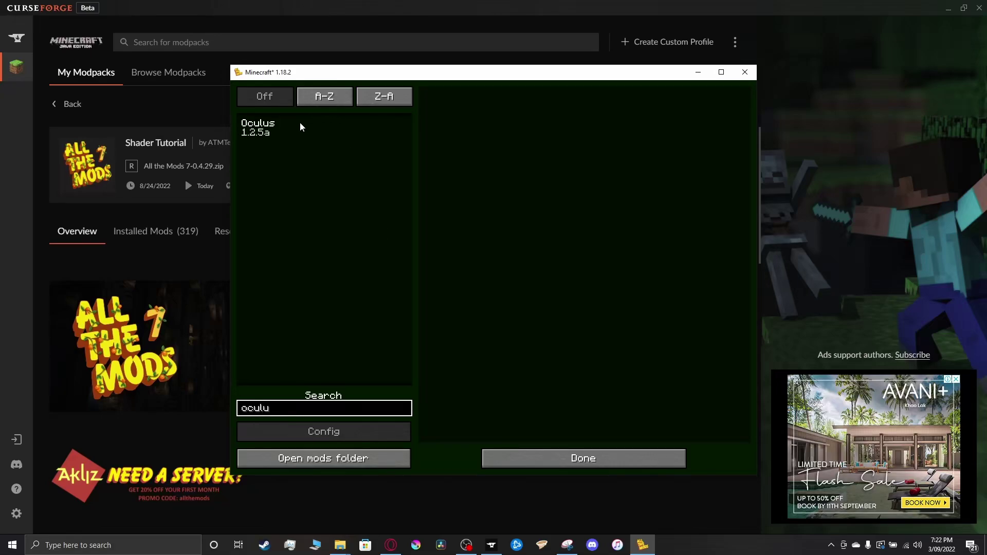
key("Escape")
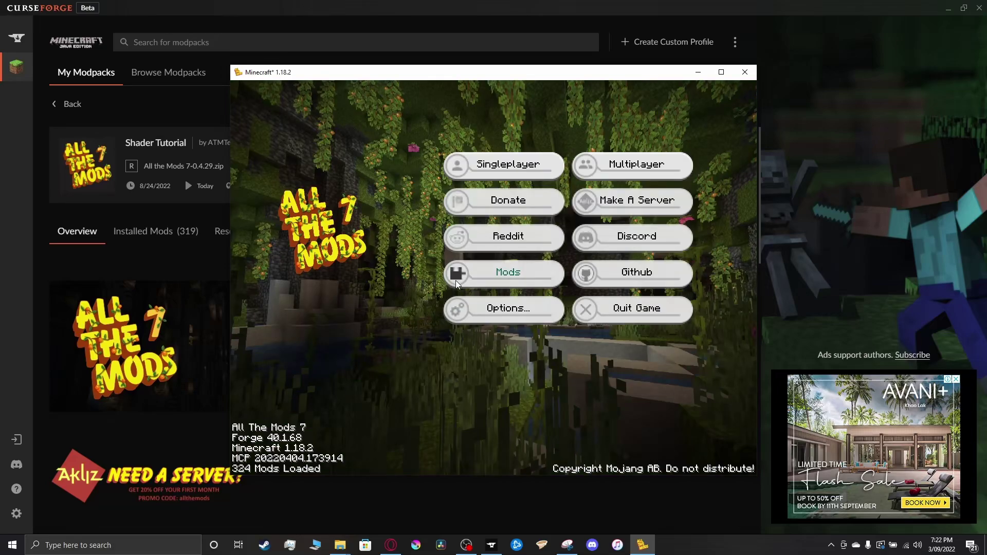
Set max framerate to Unlimited, reduce the Extras tile render distances, and apply.
left_click(485, 313)
left_click(424, 223)
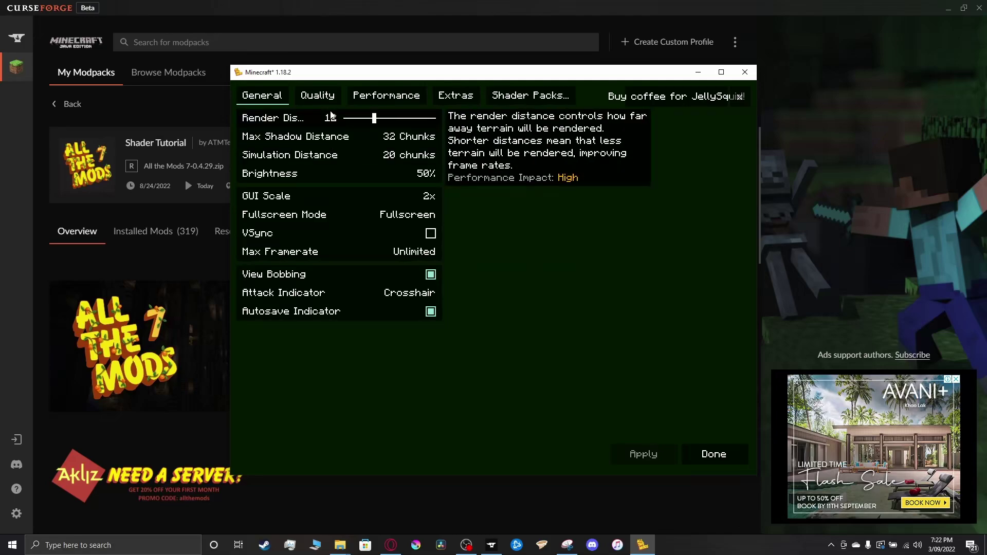
left_click_drag(433, 255, 440, 253)
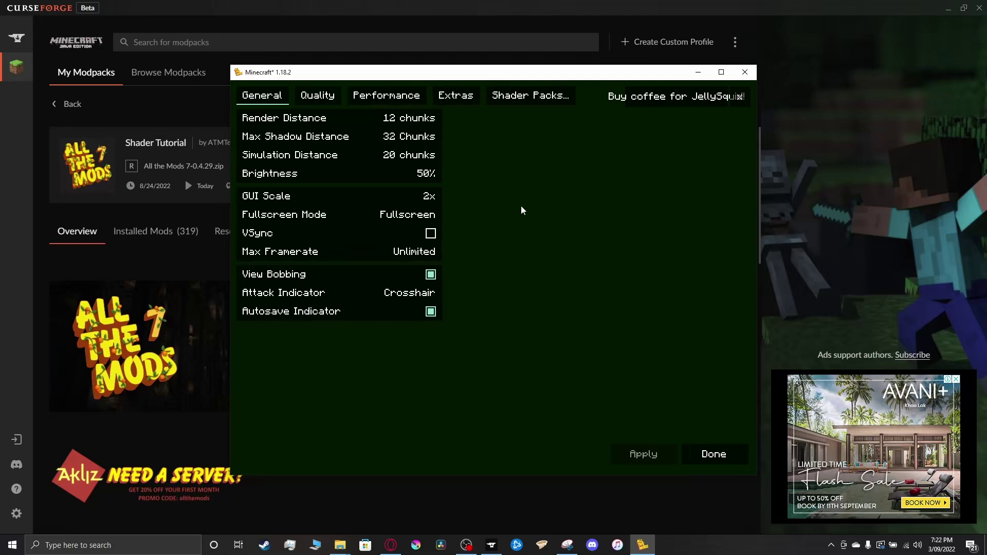
left_click(455, 96)
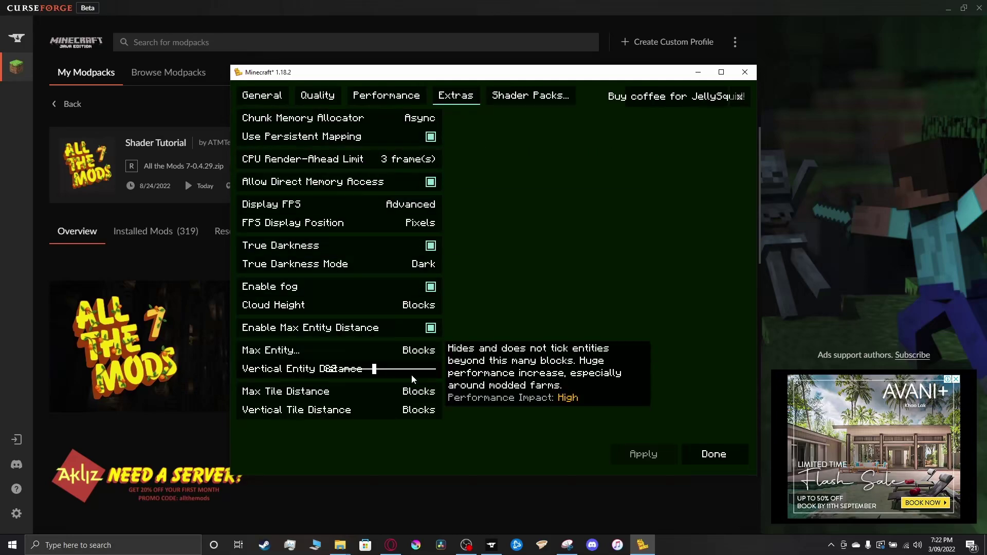
mouse_move(286, 399)
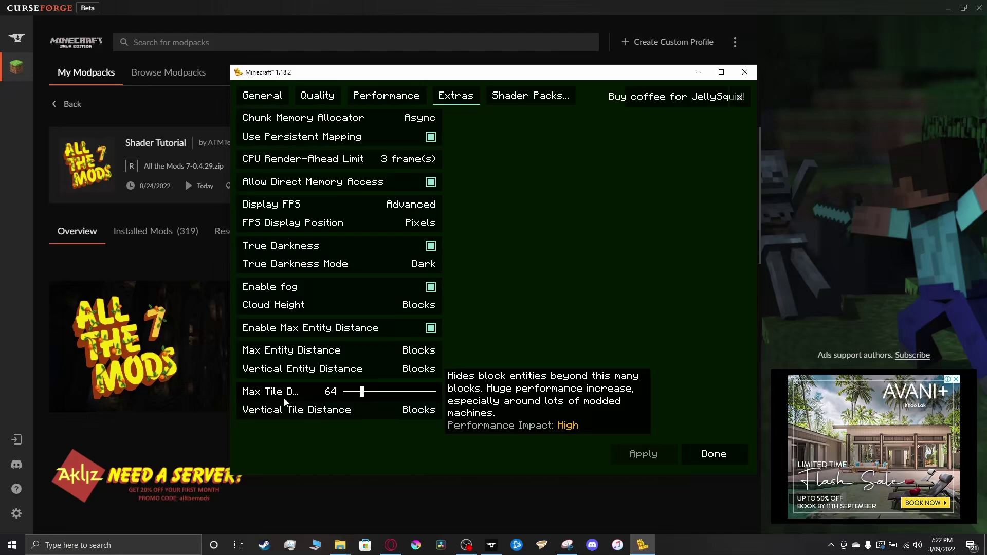
mouse_move(362, 392)
left_mouse_down()
mouse_move(342, 392)
mouse_move(355, 412)
left_mouse_up()
left_click(667, 451)
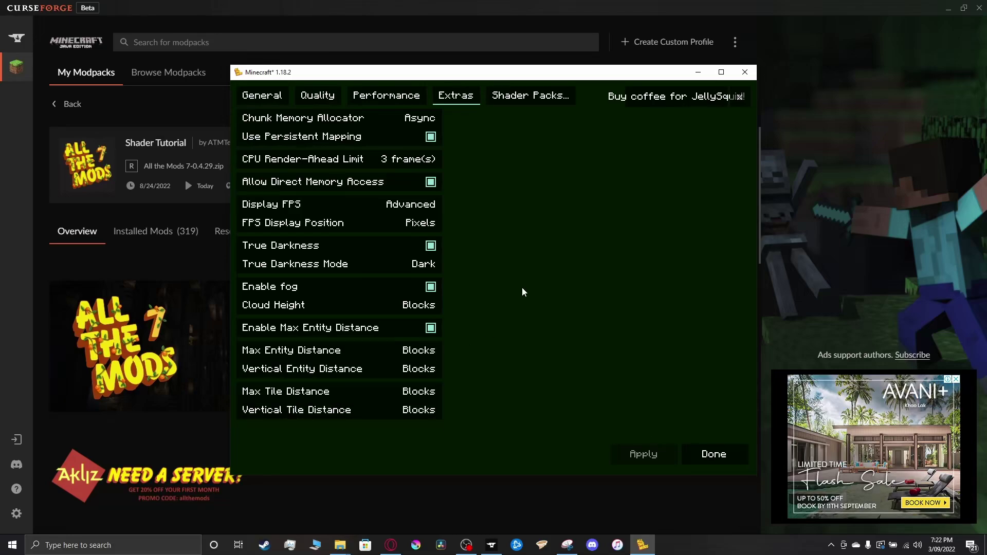
Cycle Fullscreen Mode to Borderless, revert it to Fullscreen, and return to the title menu.
left_click(263, 95)
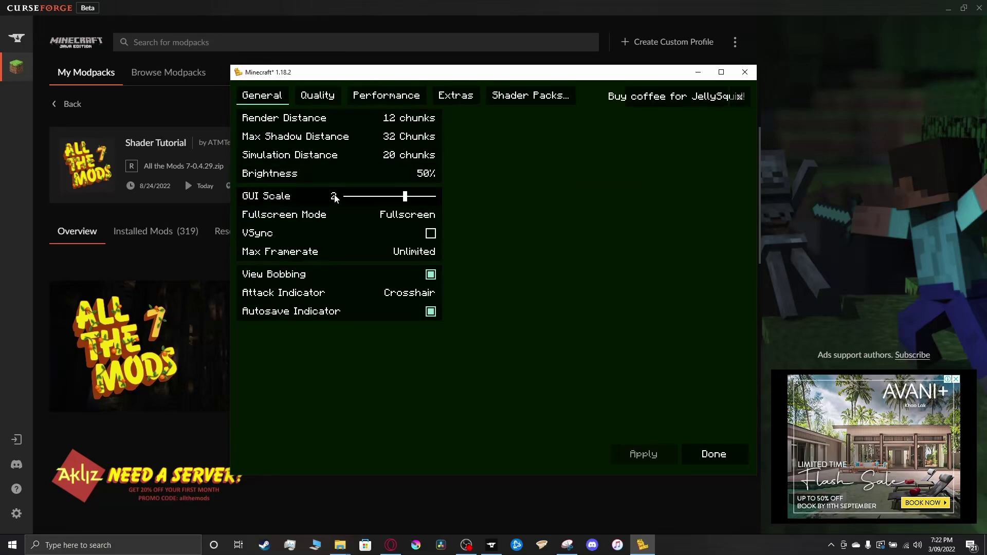
left_click(345, 216)
left_click(346, 215)
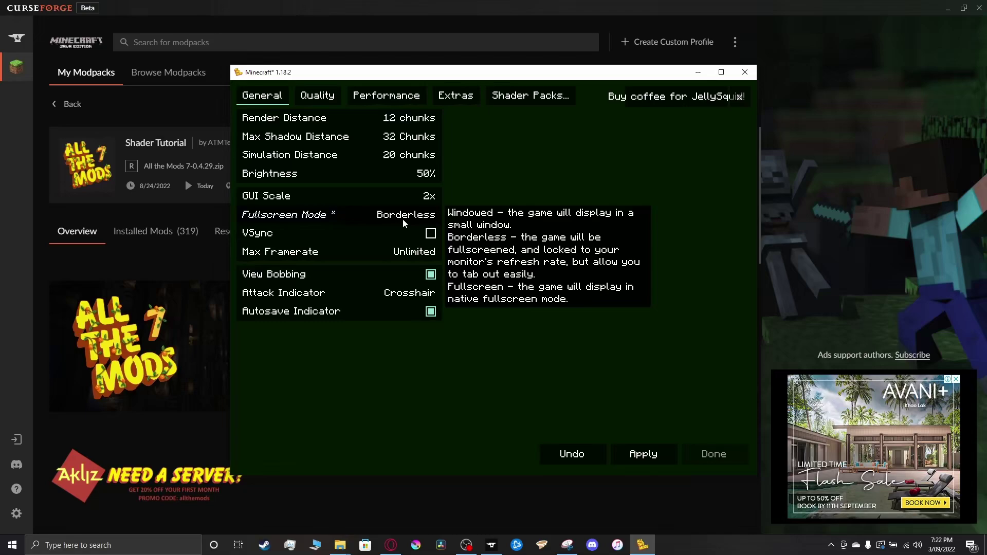
left_click(566, 454)
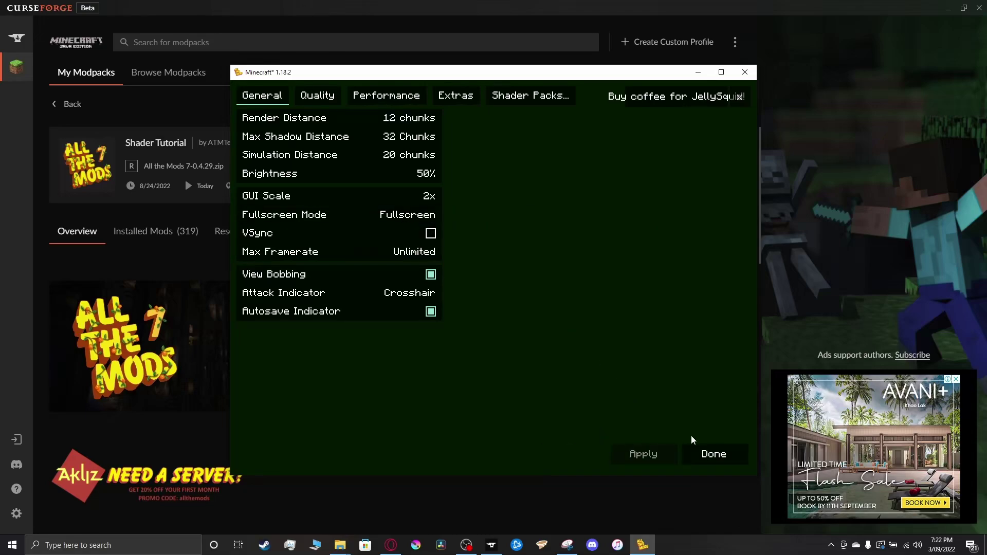
left_click(712, 454)
left_click(553, 332)
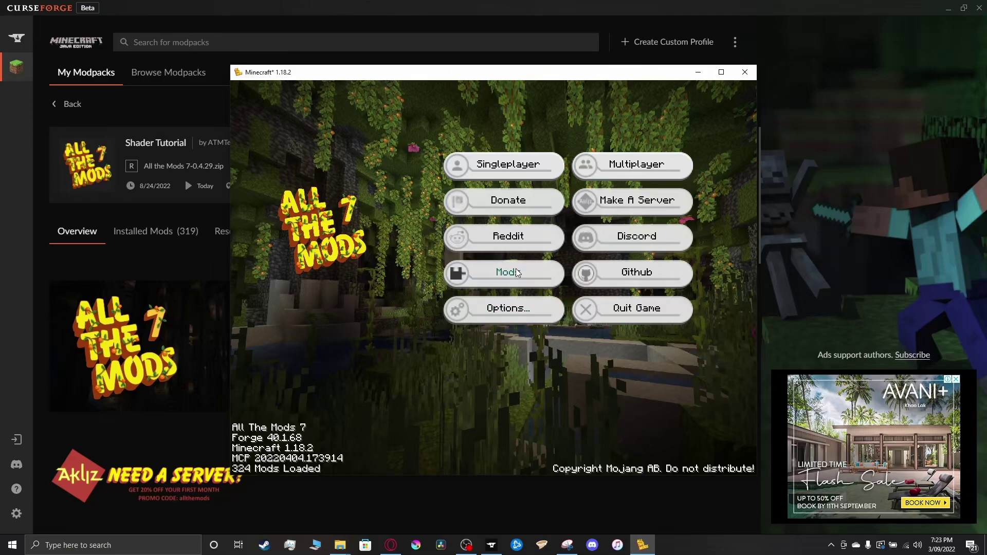
Open the Shader Packs screen and its shader pack folder from Video Settings.
left_click(481, 315)
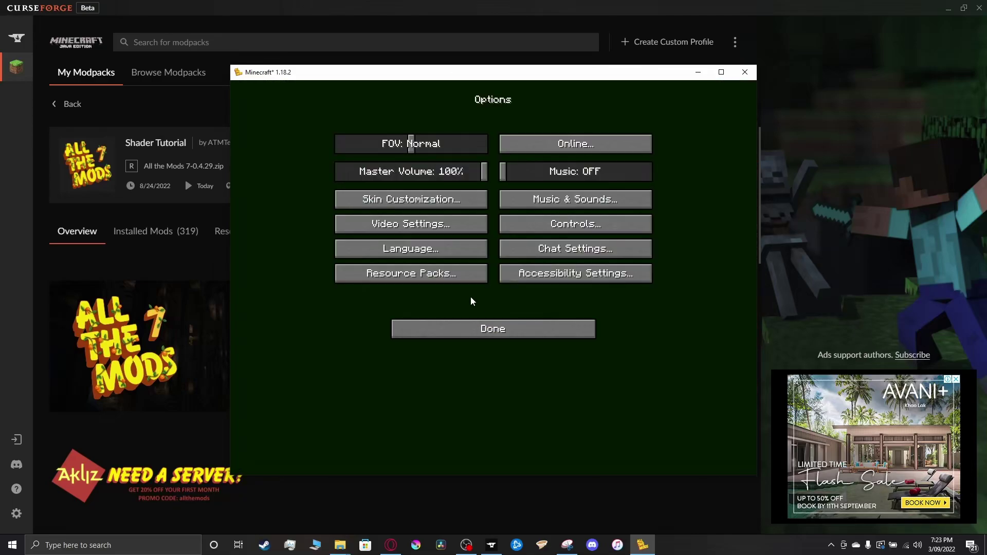
left_click(452, 235)
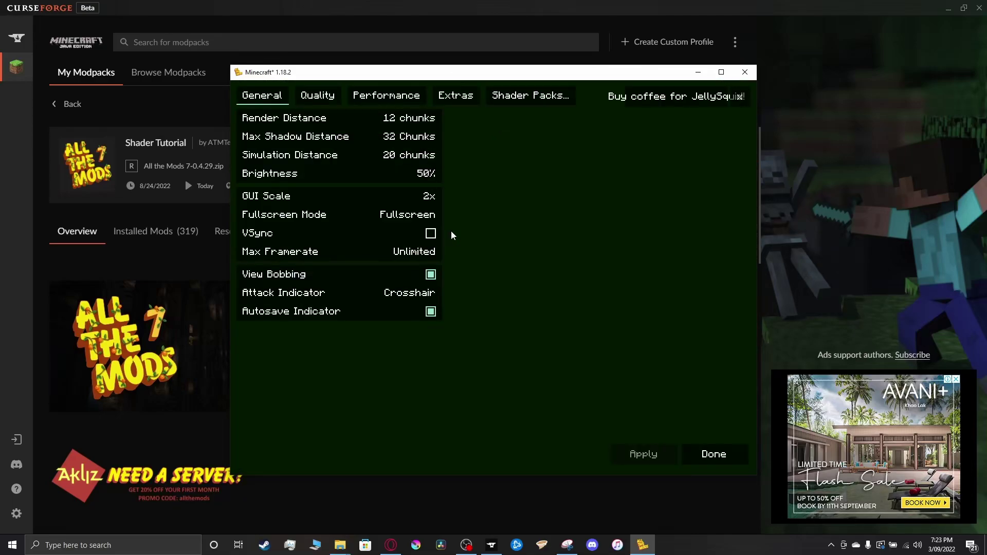
left_click(508, 101)
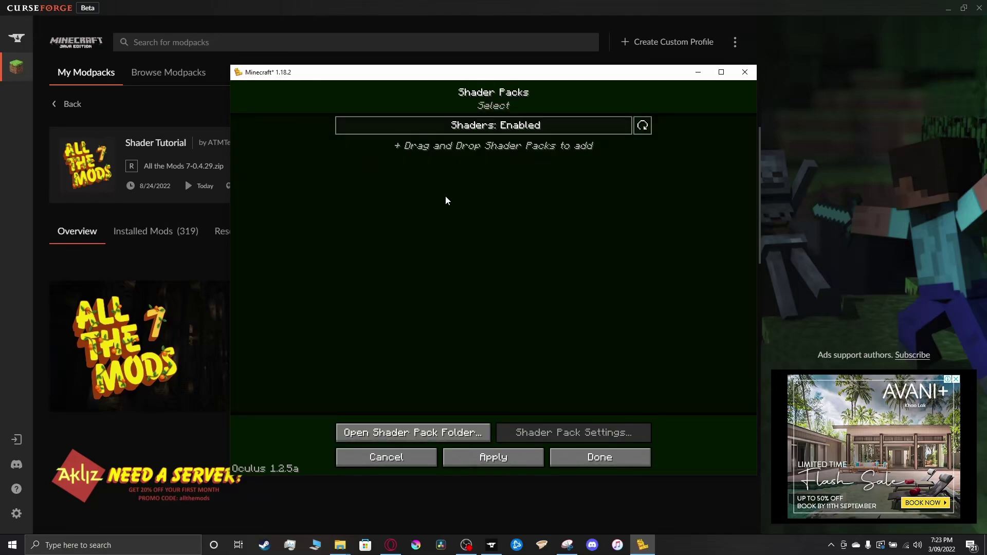
left_click(387, 435)
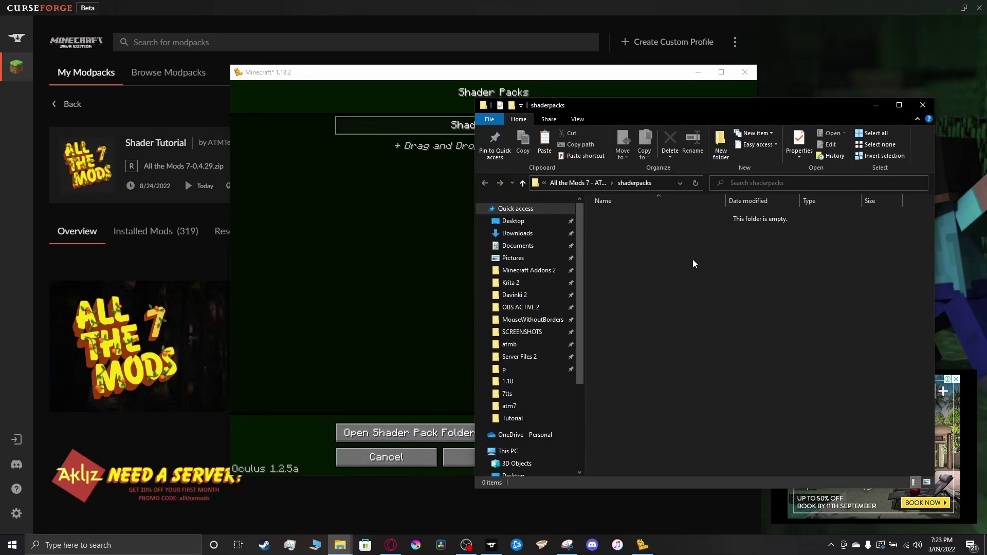
Drag ComplementaryReimagined_r1.2.2.zip into the shader pack list and apply it.
mouse_move(340, 545)
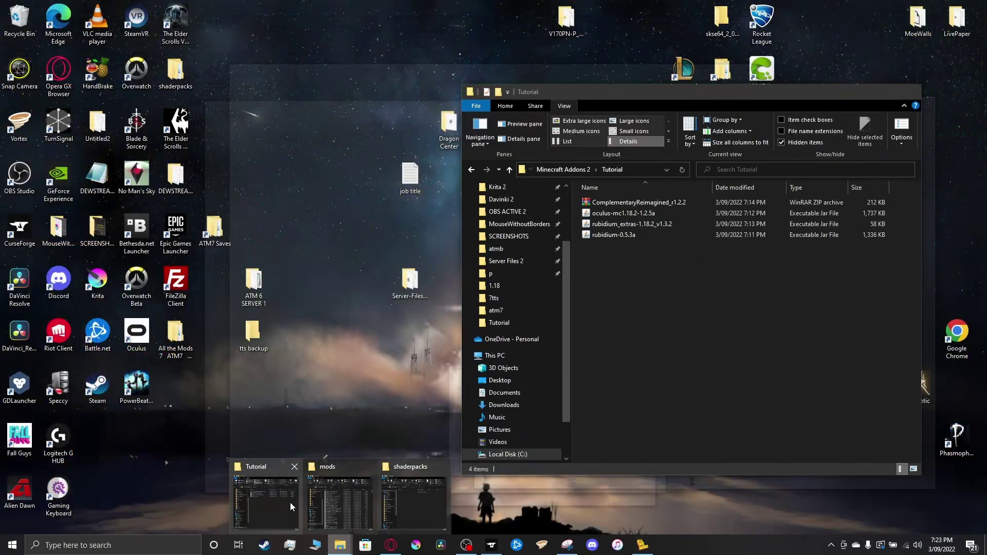
left_click(290, 502)
mouse_move(558, 93)
left_mouse_down()
mouse_move(598, 171)
mouse_move(622, 171)
left_mouse_up()
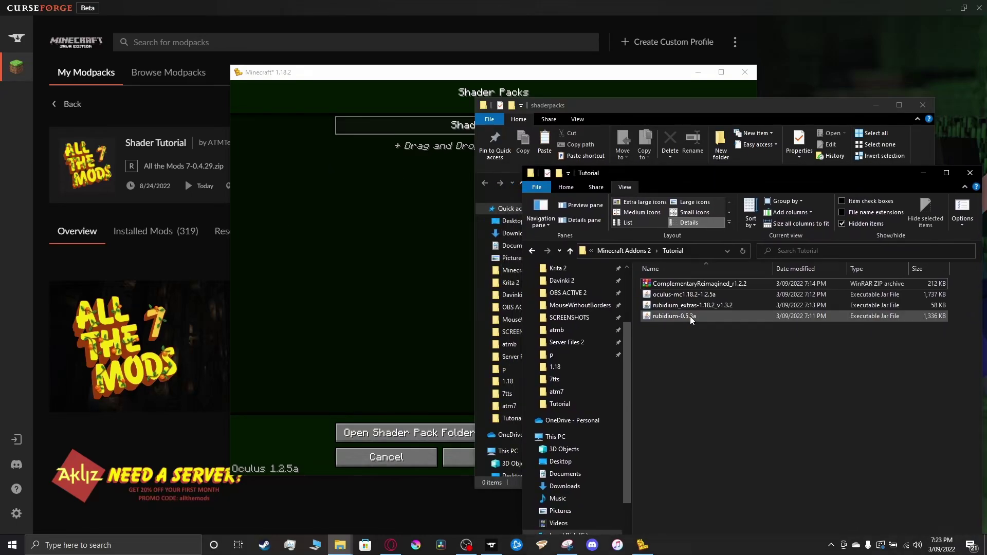
left_click_drag(692, 286, 362, 282)
left_click(393, 229)
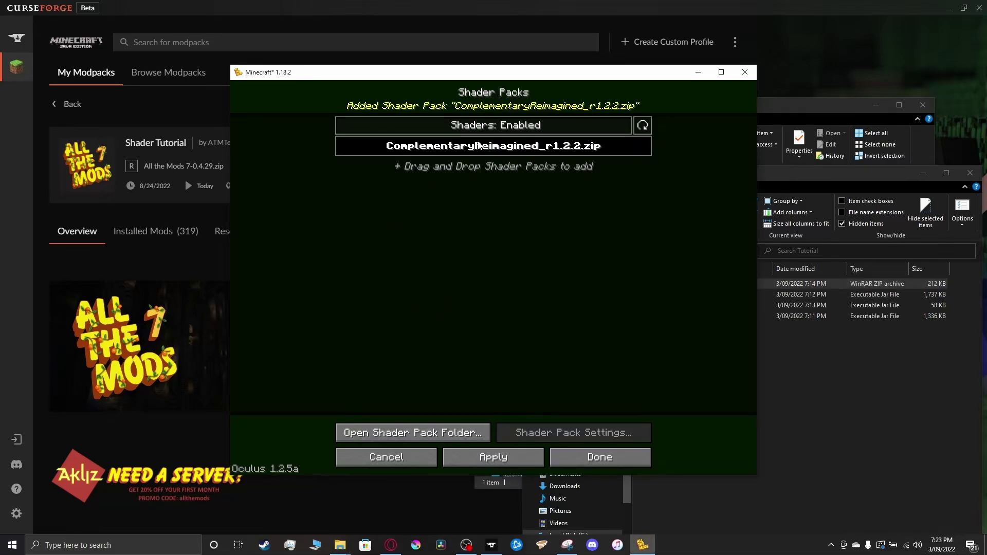
left_click_drag(808, 112, 781, 89)
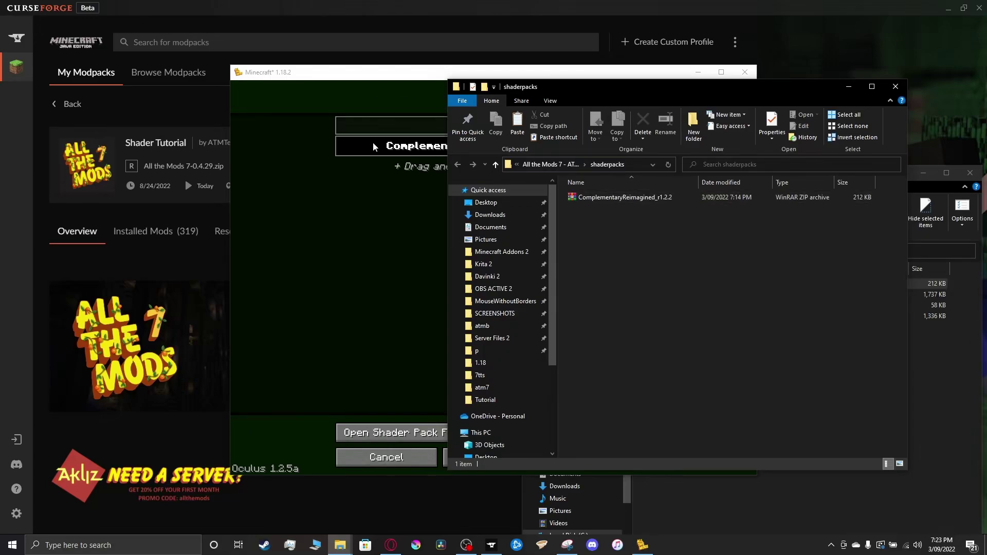
left_click(389, 272)
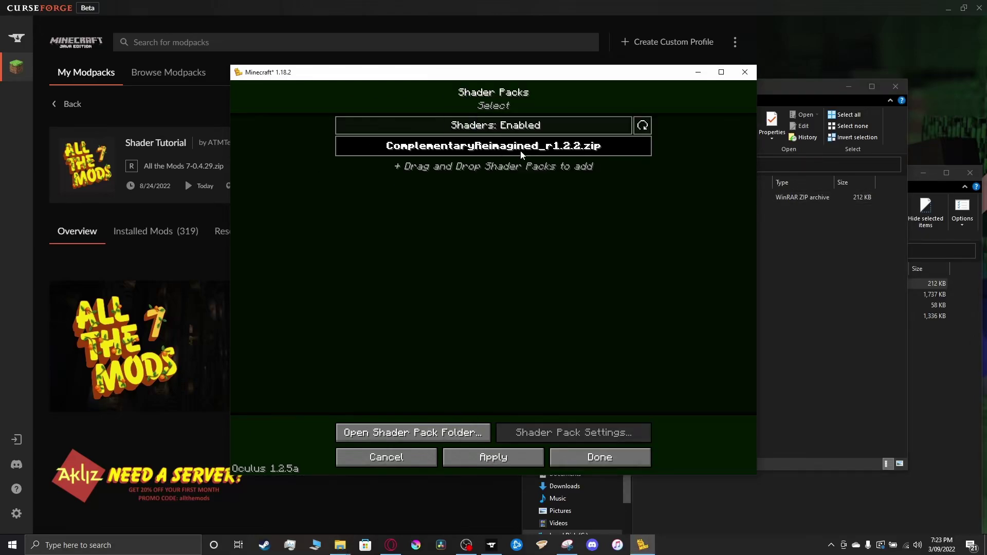
left_click(479, 458)
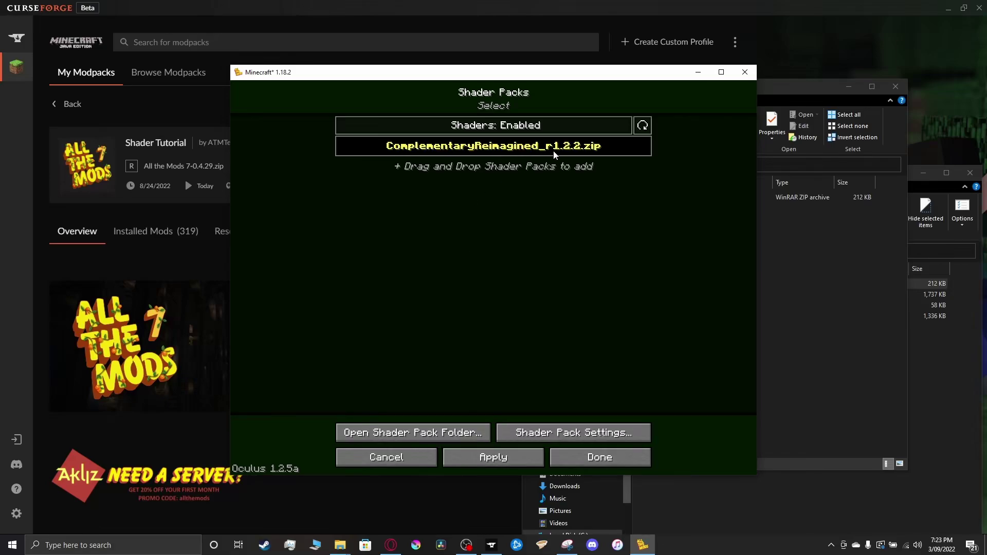
left_click(530, 437)
Back out to the title menu and create a new singleplayer world in Creative mode.
left_click(605, 459)
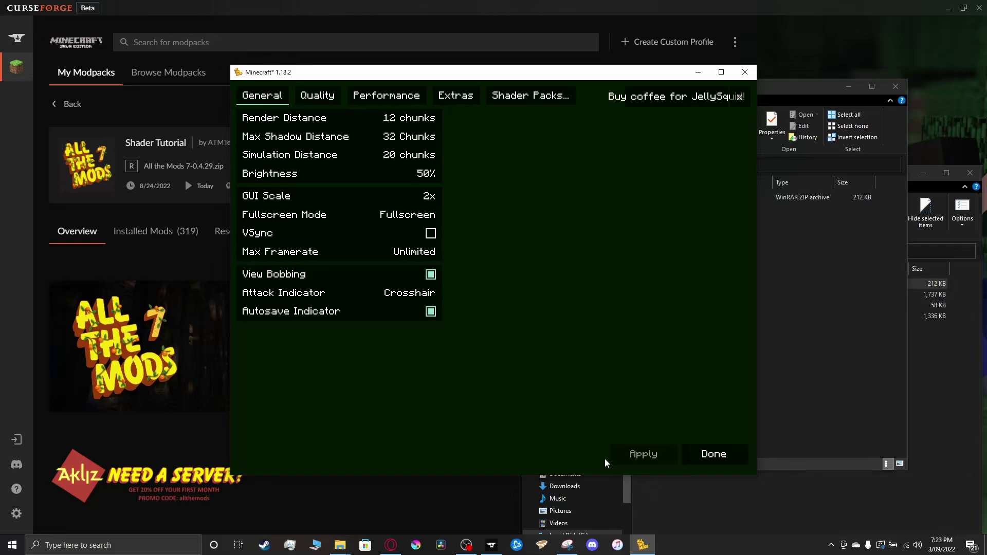
left_click(710, 454)
left_click(501, 335)
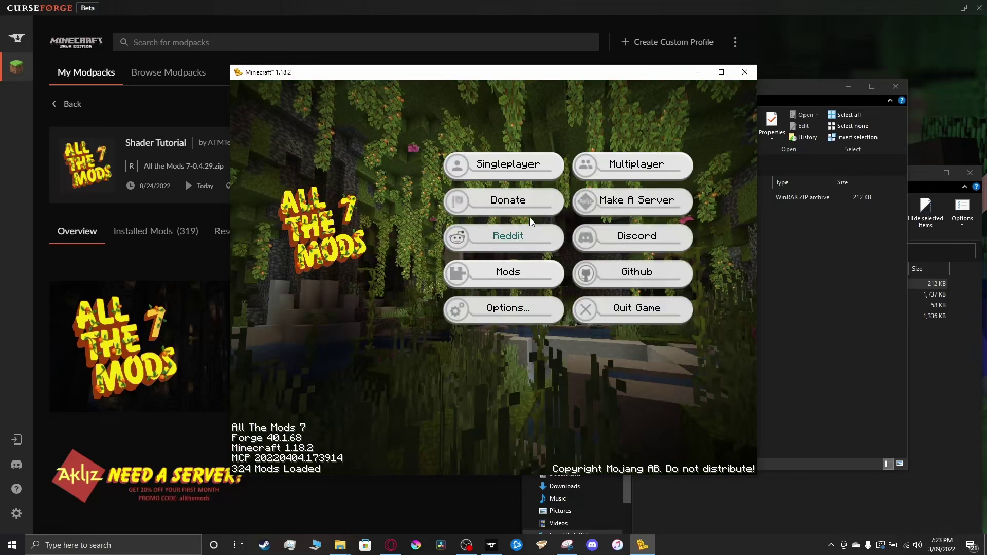
left_click(504, 163)
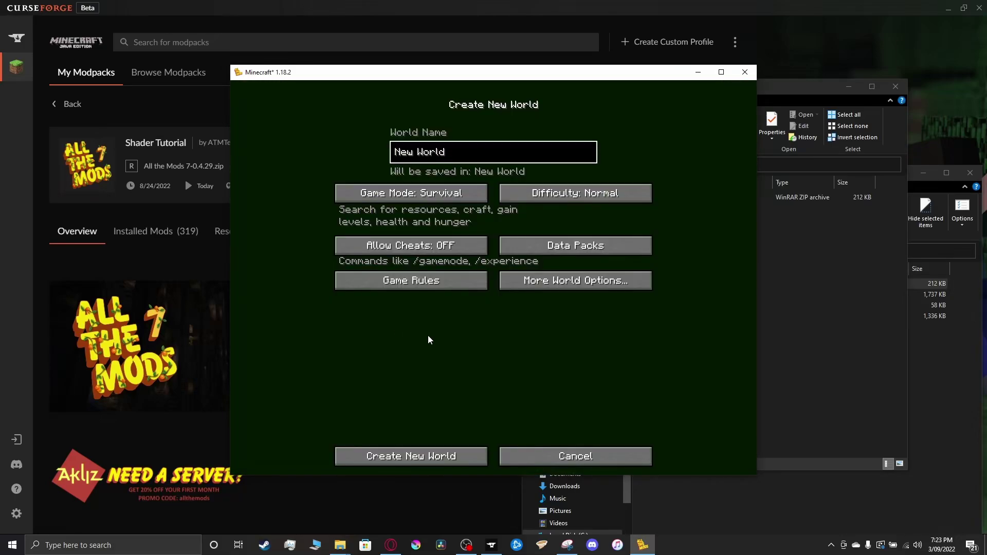
left_click(463, 194)
left_click(430, 196)
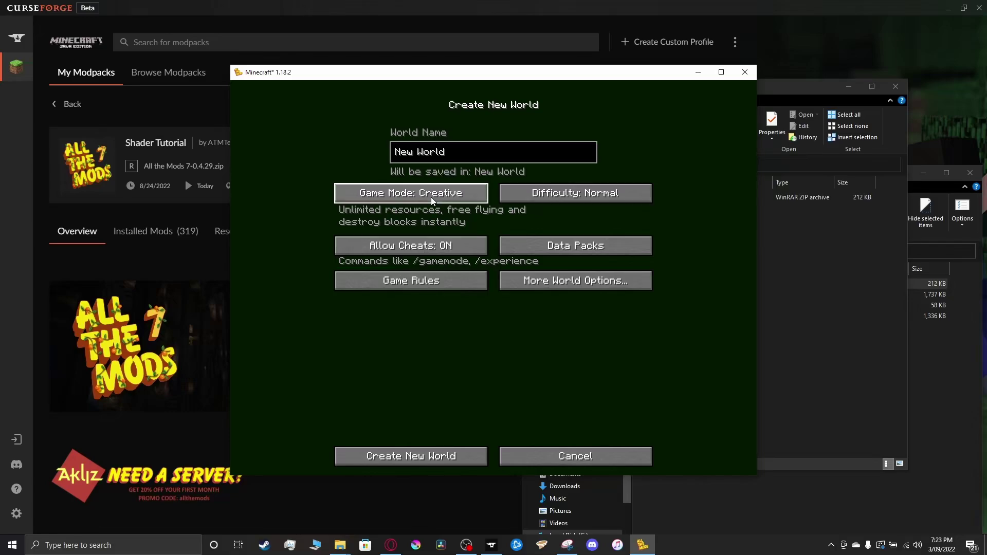
left_click(417, 462)
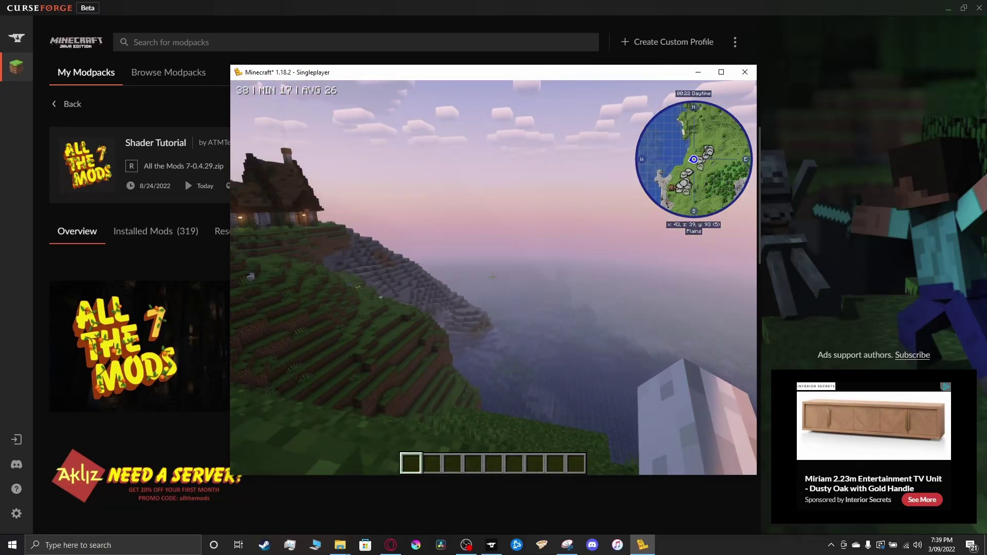
Glance at the in-game Shader Packs screen, then turn shaders off while walking the plains.
key("o")
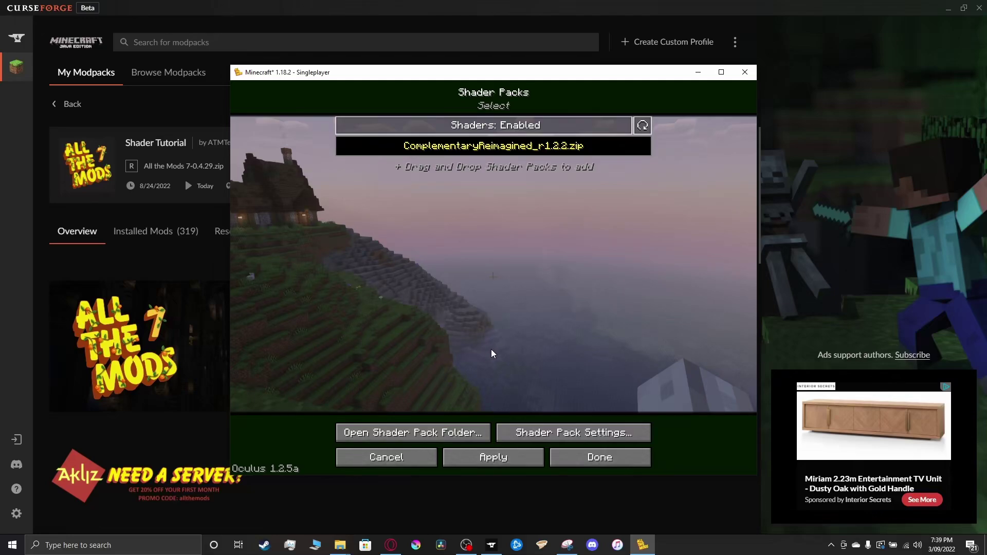
key("Escape")
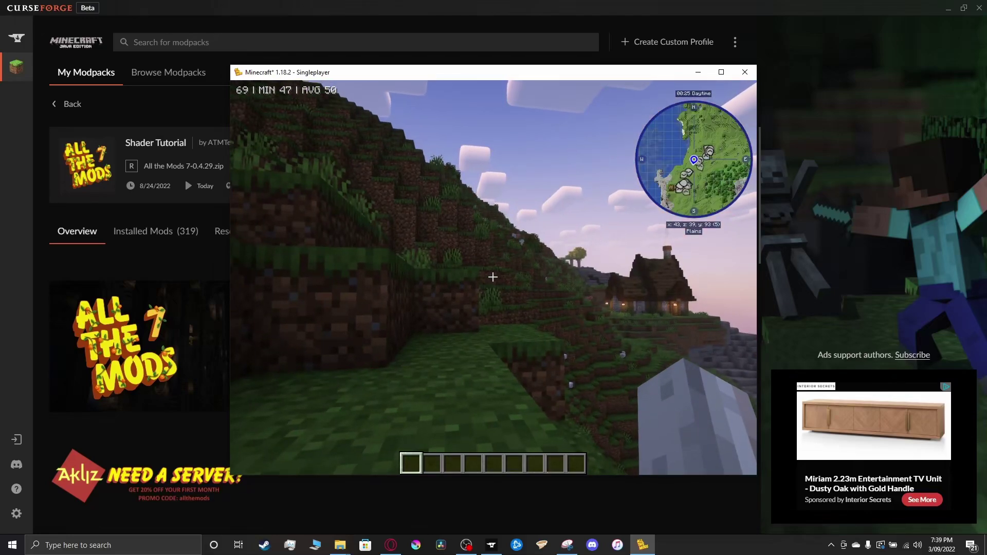
key("k")
key("w")
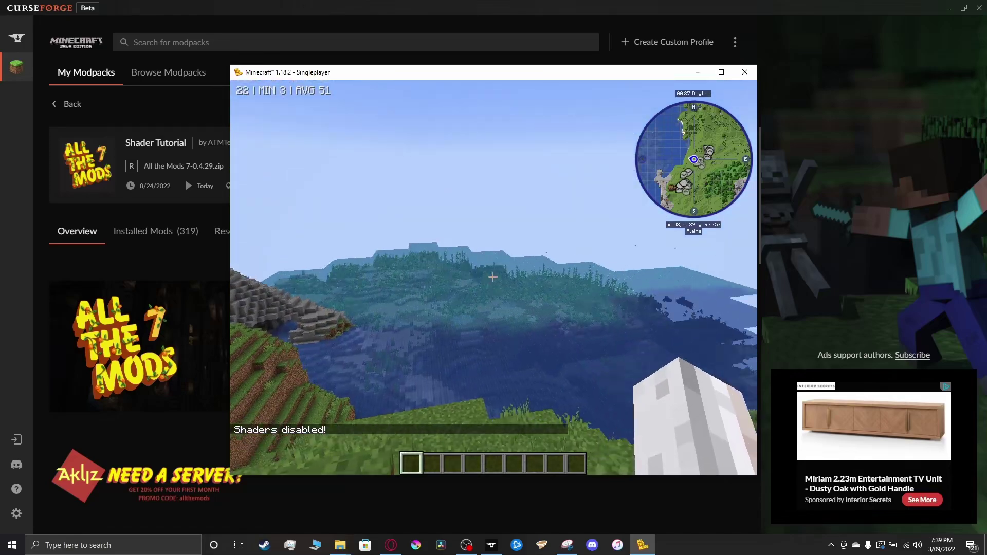
key("w")
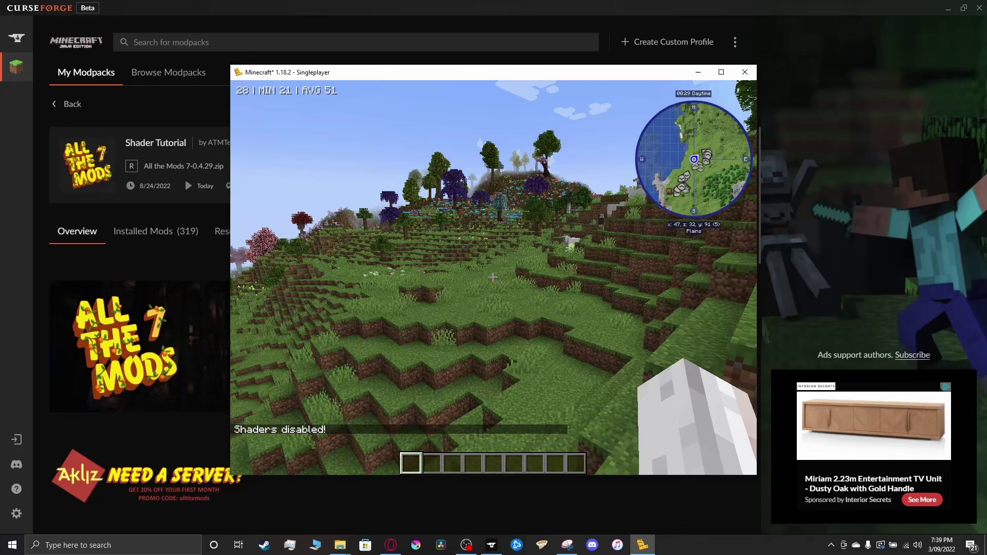
Toggle shaders on and off again while walking through tall grass toward the hillside.
key("k")
key("w")
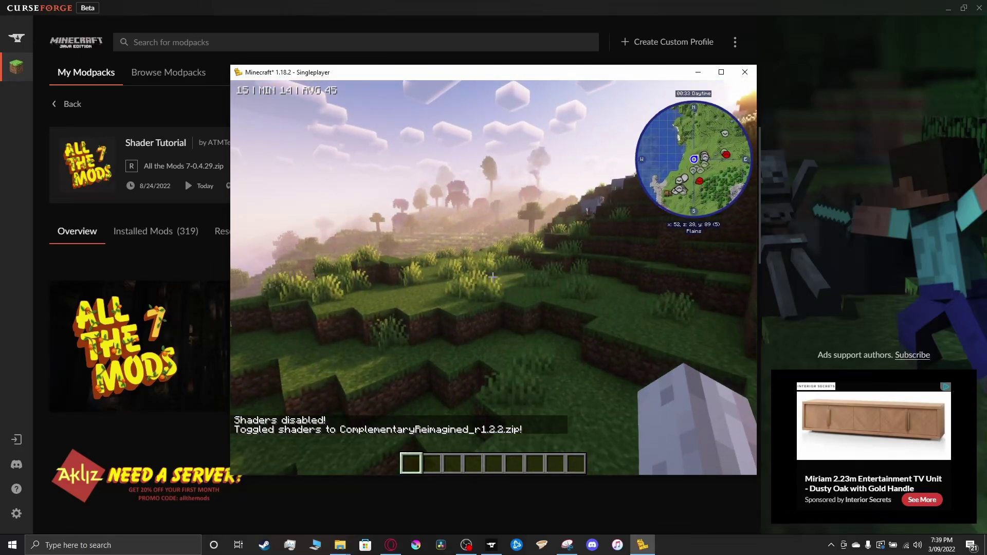
key("k")
key("w")
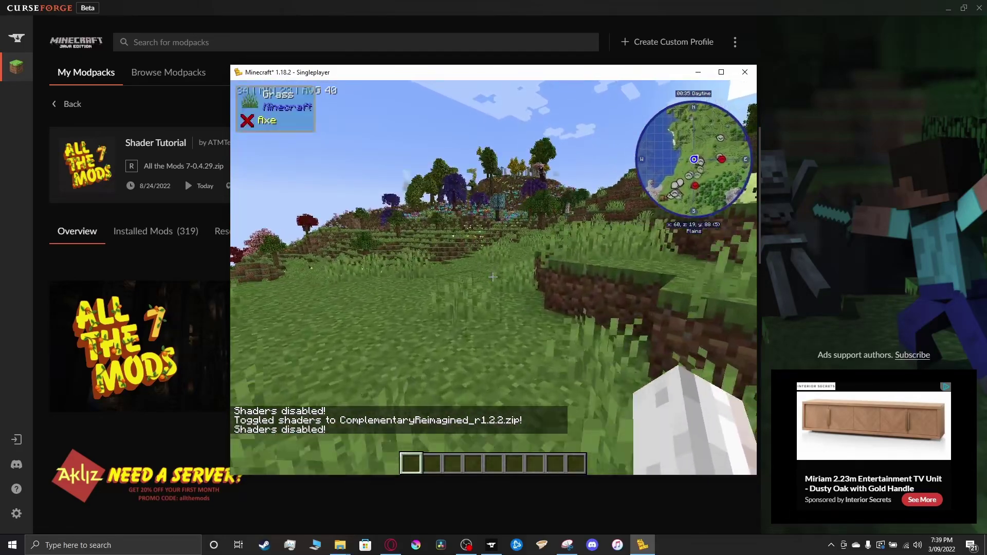
key("w")
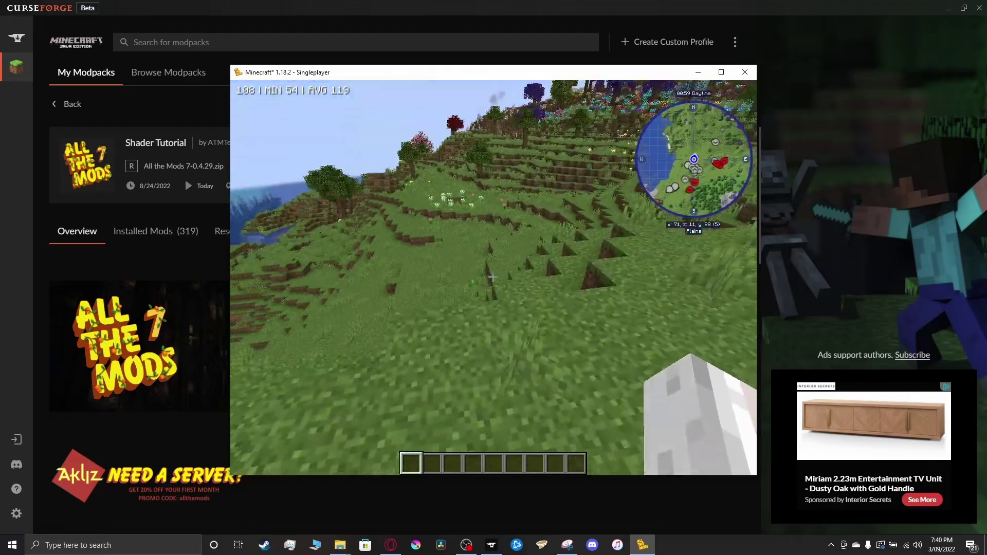
key("w")
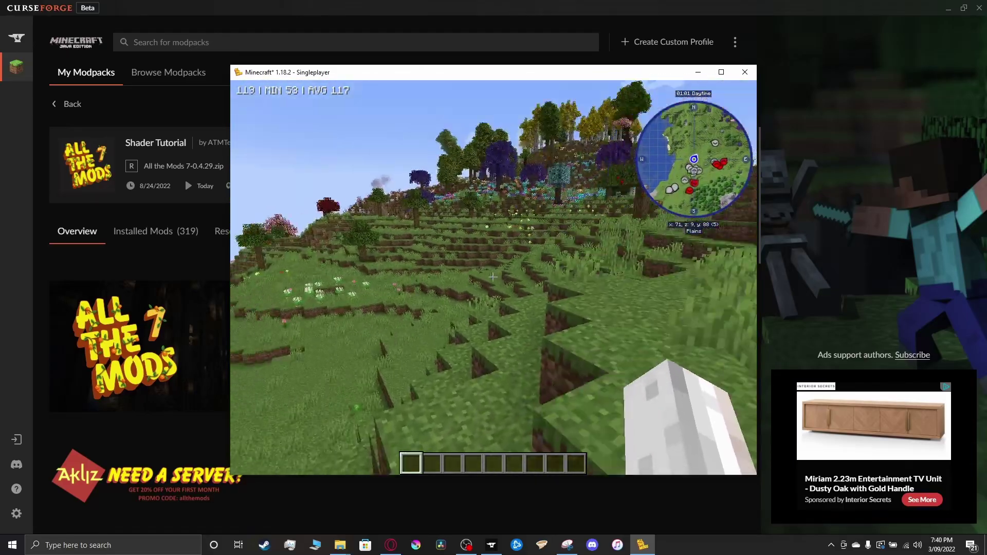
key("w")
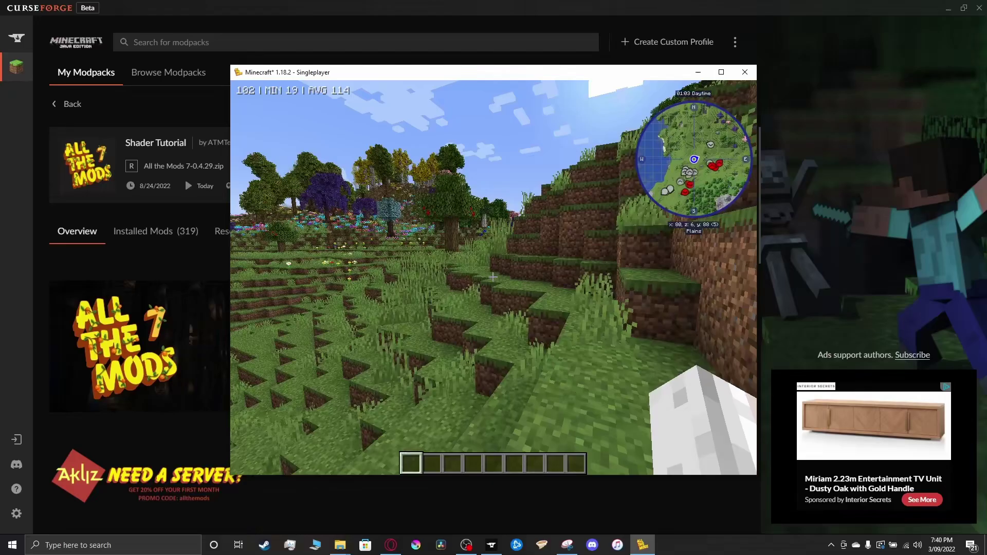
key("w")
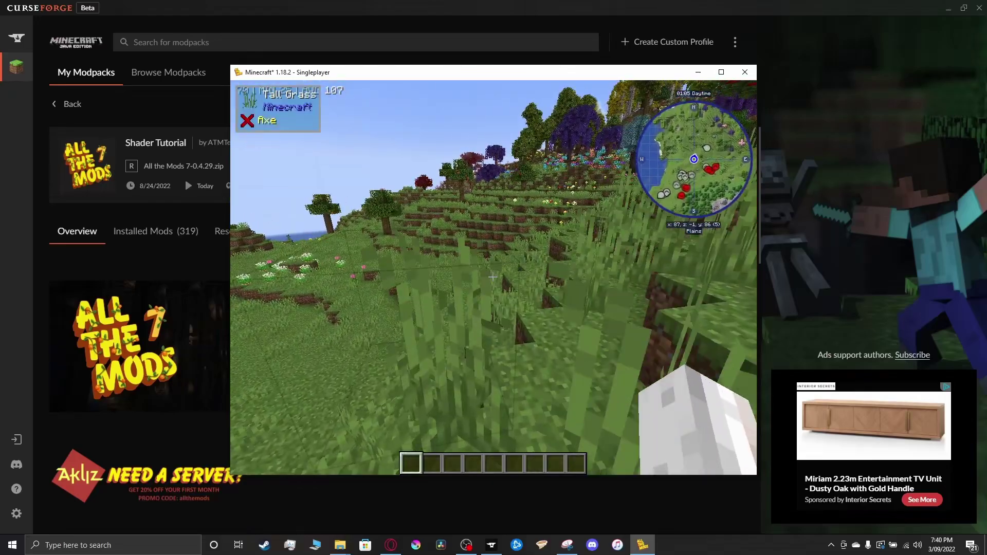
key("w")
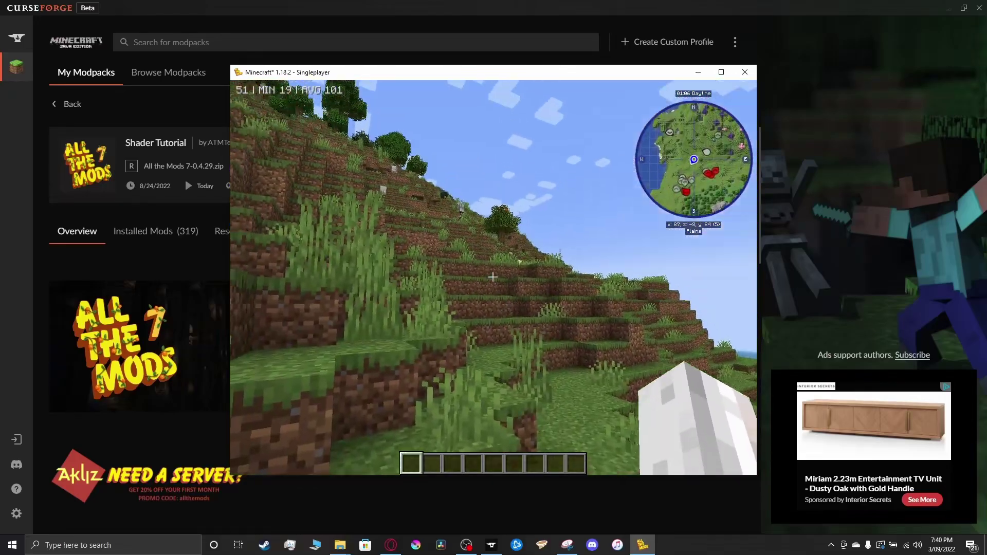
Turn shaders back on and walk past the large oak tree, viewing clouds and grass.
key("k")
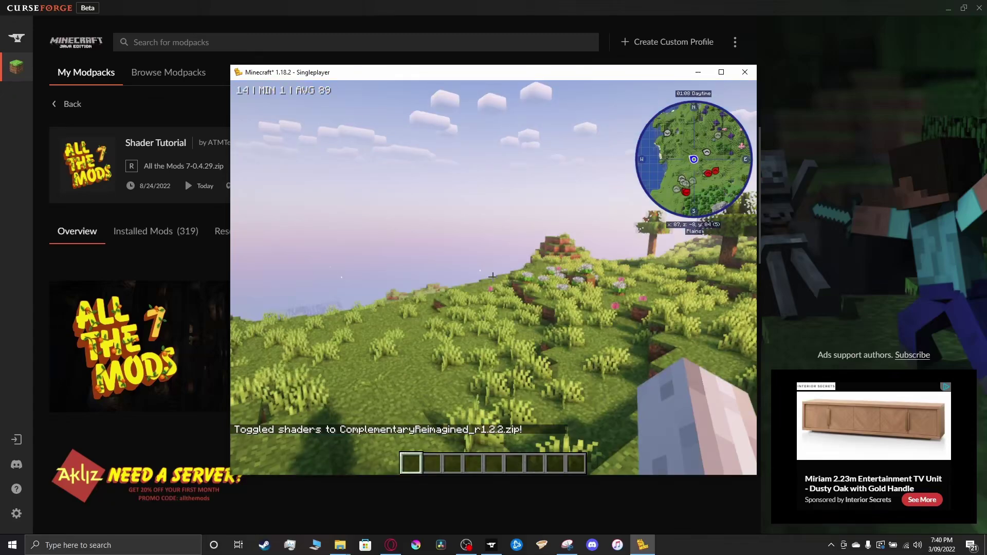
key("w")
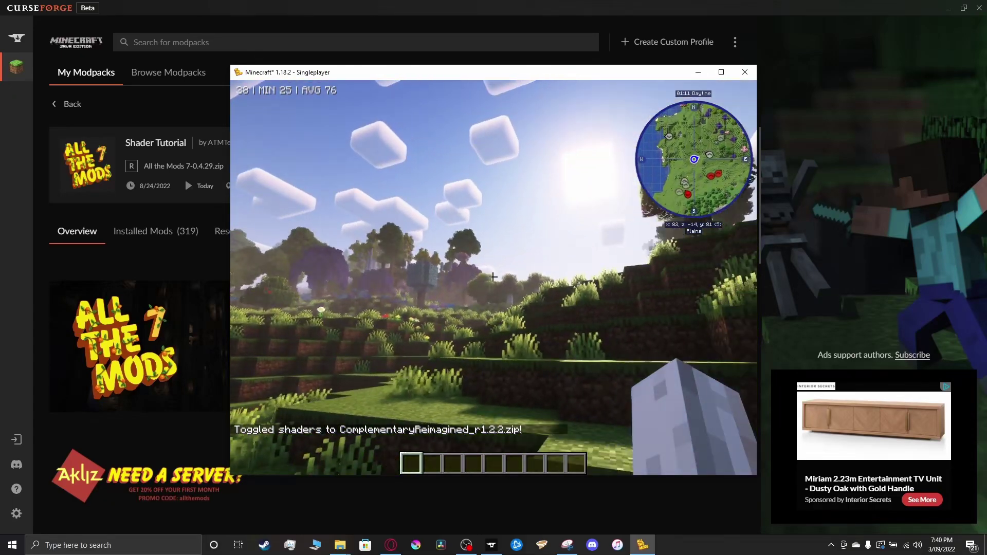
key("w")
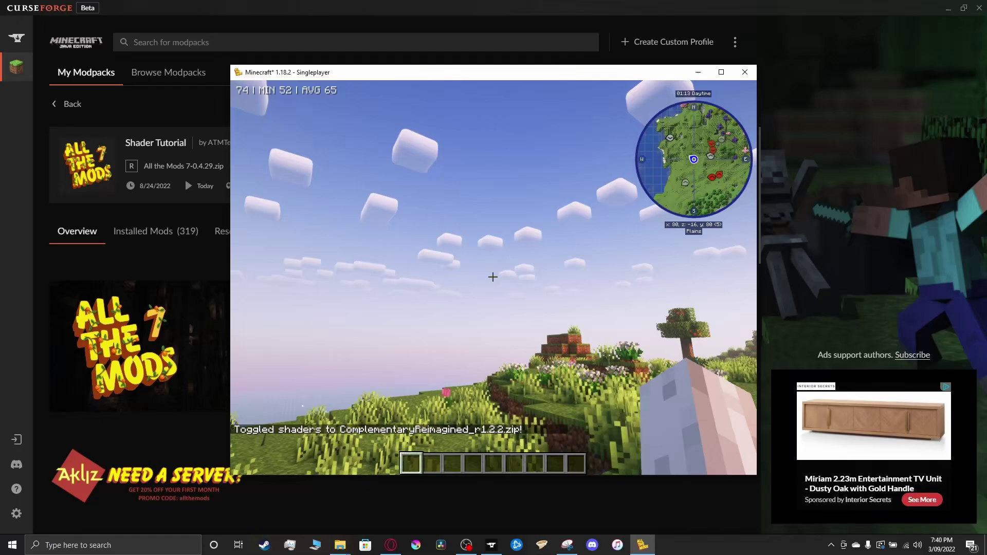
key("w")
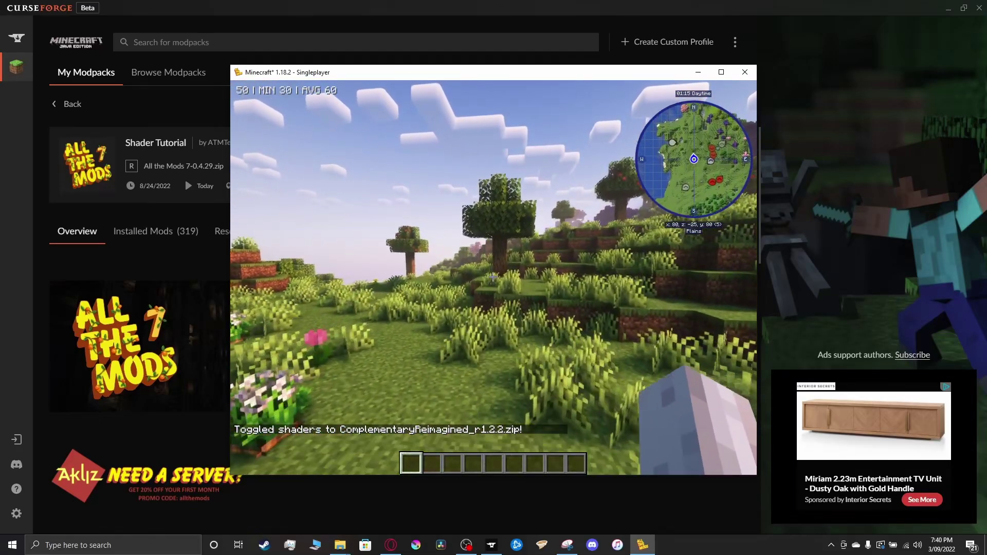
key("w")
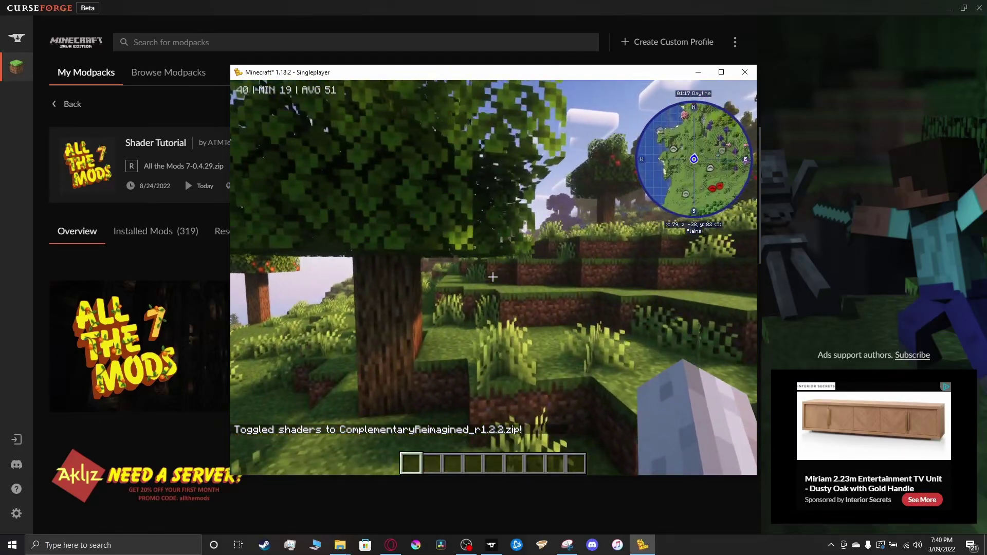
key("w")
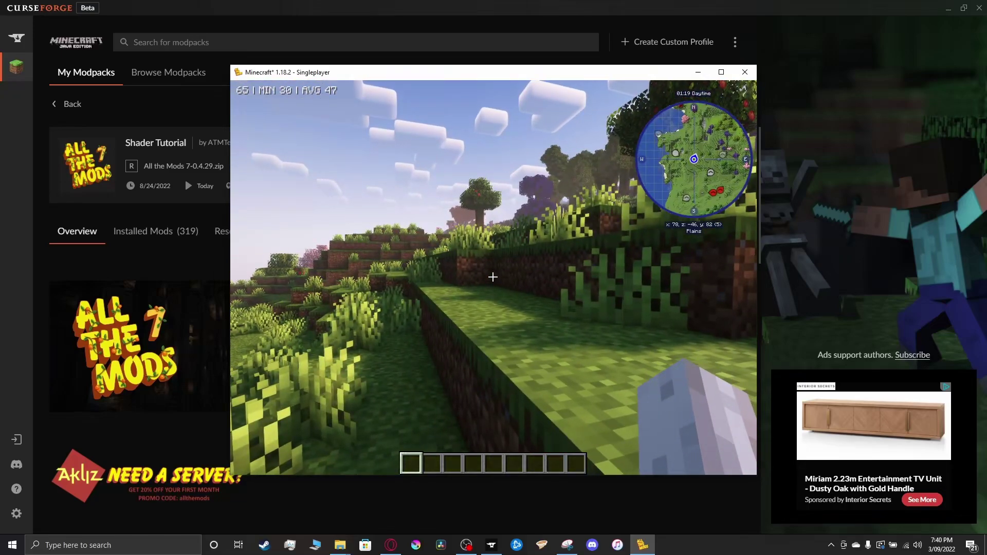
key("w")
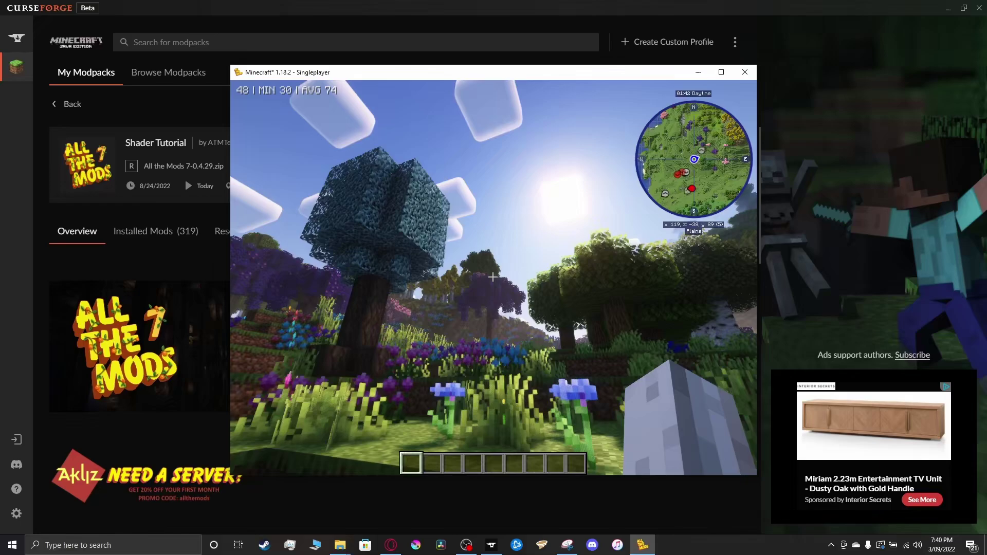
Look around the hillside and open plains, then bring up the creative inventory.
key("w")
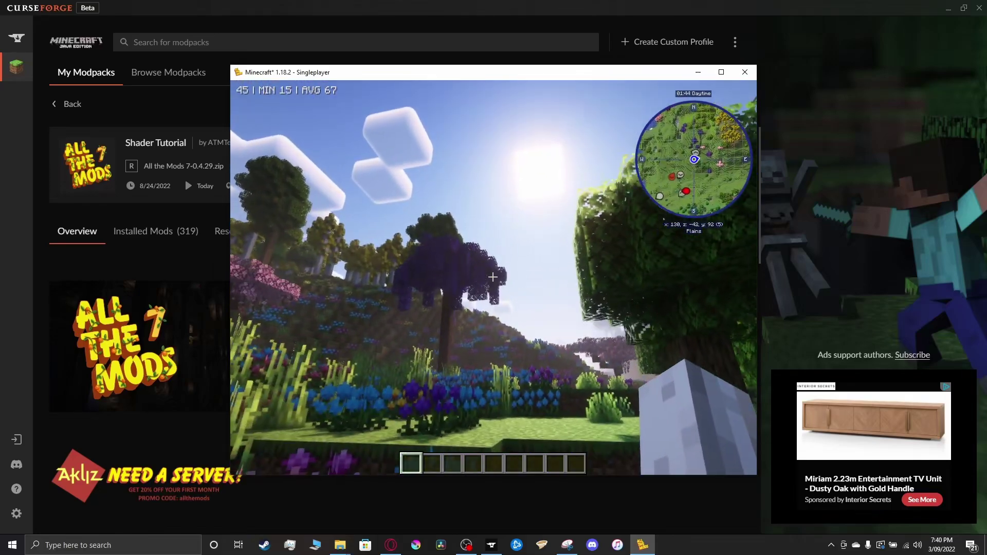
key("w")
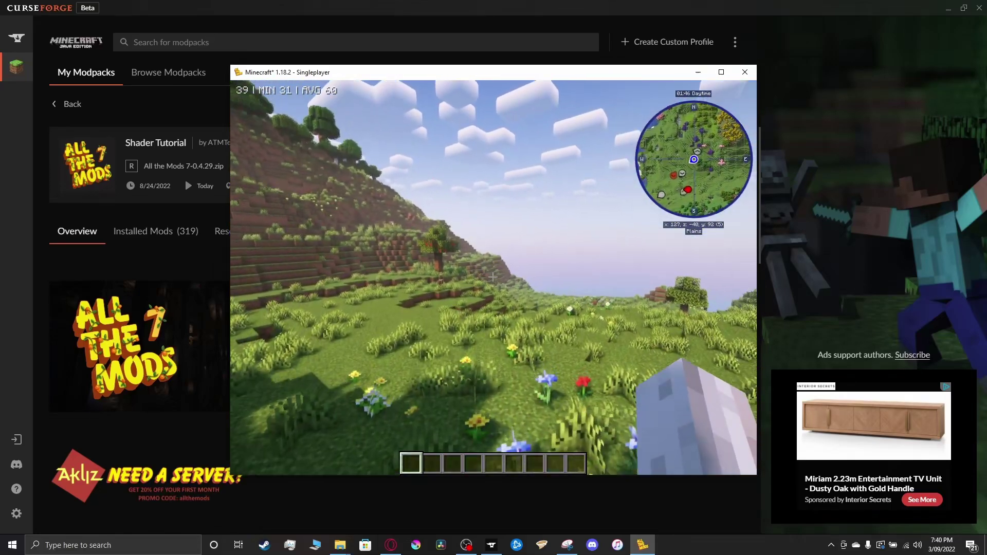
key("Escape")
key("Escape")
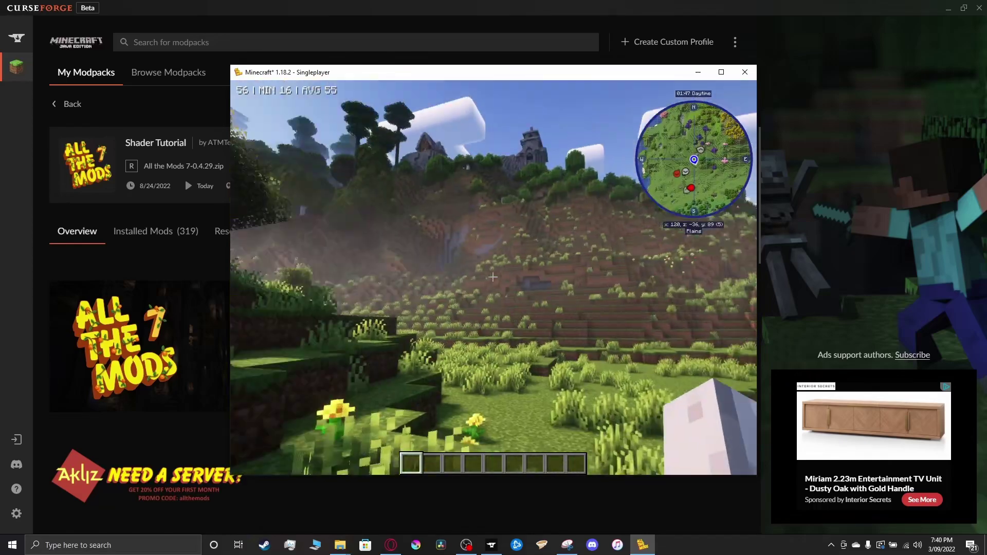
key("w")
key("w")
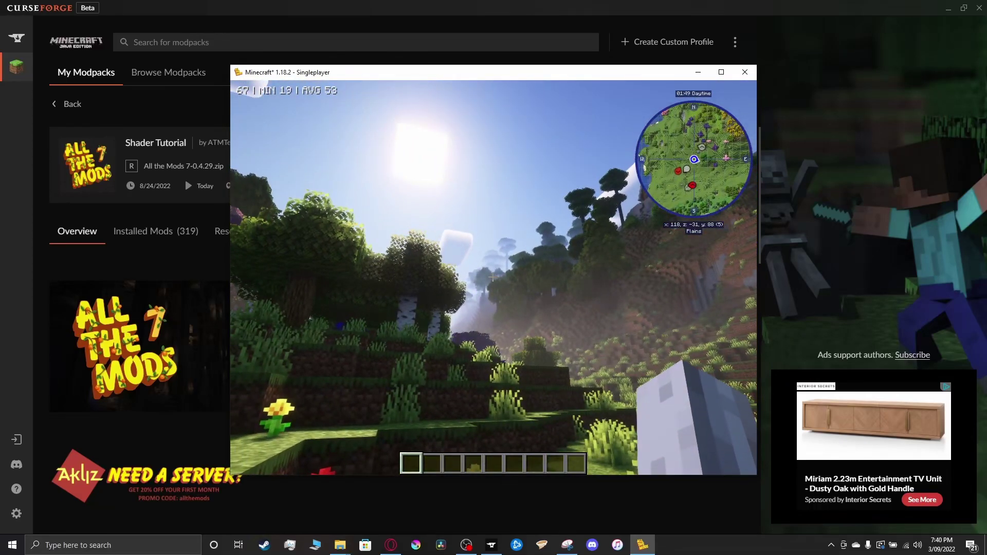
key("w")
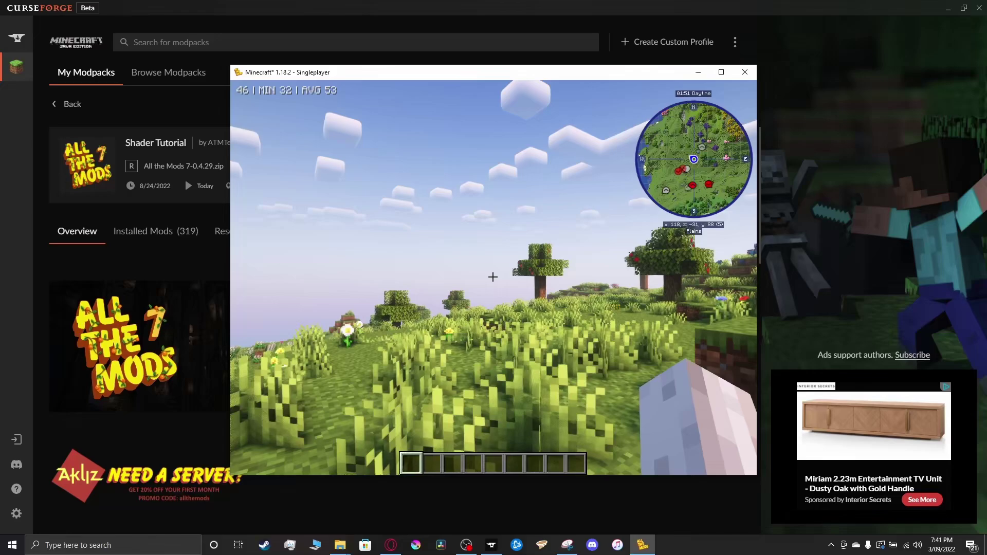
key("Escape")
key("Escape")
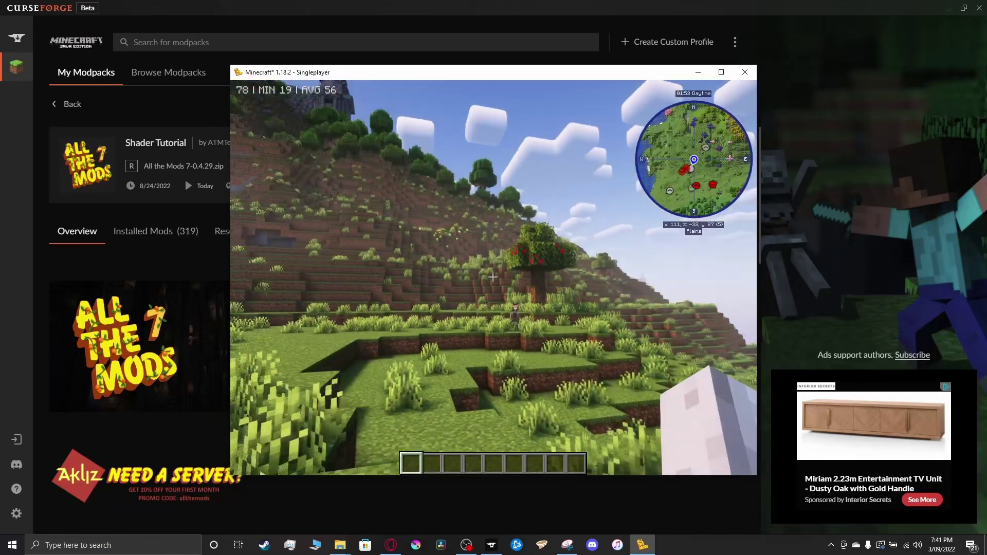
Take a Heat Exchanger Controller from the creative inventory and place it on the ground.
key("e")
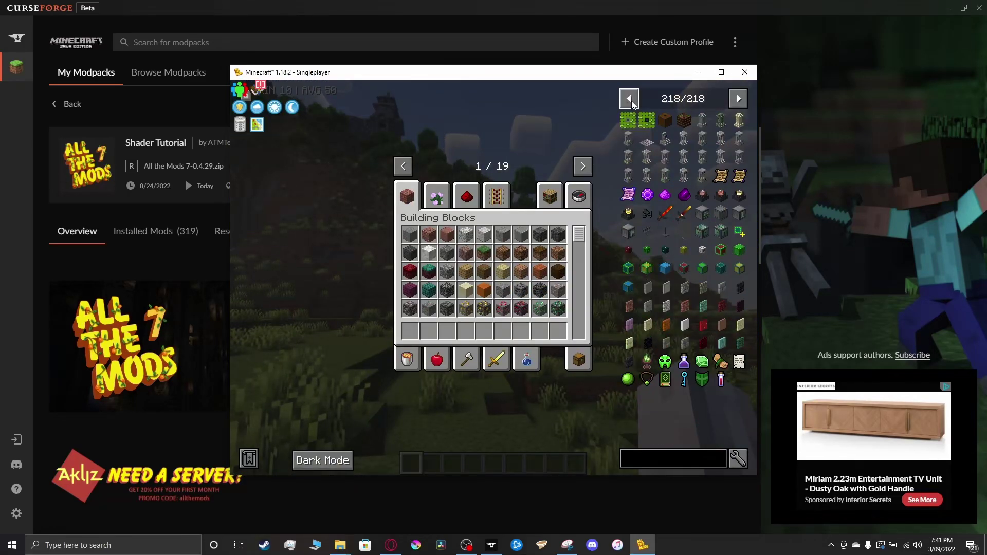
double_click(631, 101)
left_click(631, 101)
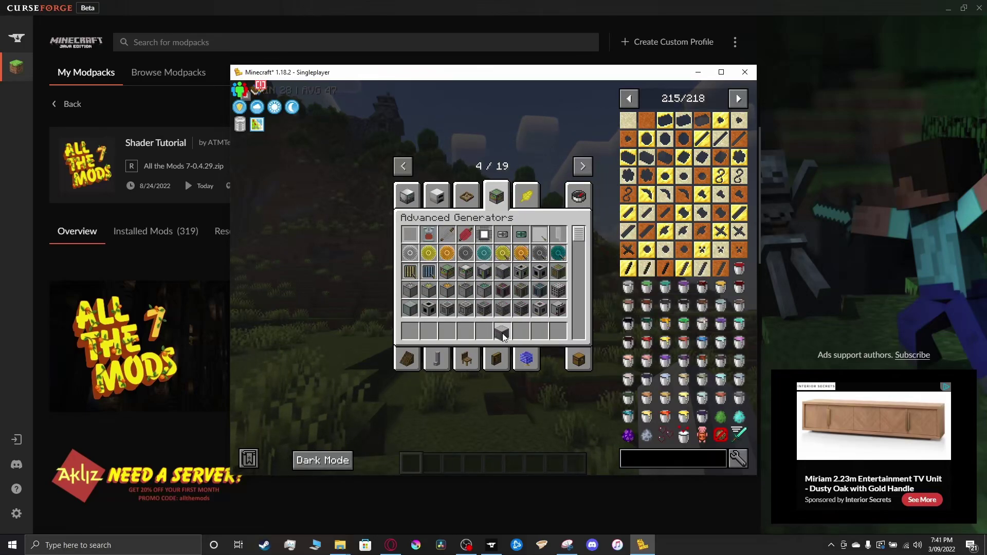
key("e")
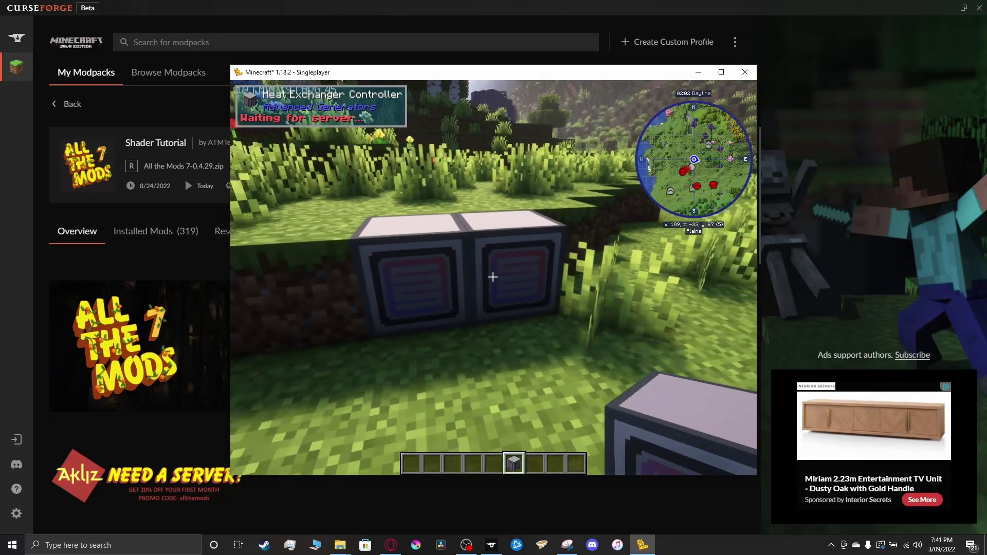
right_click(493, 277)
Search the inventory for 'tank' and place a Dark Tank beside the controller.
key("e")
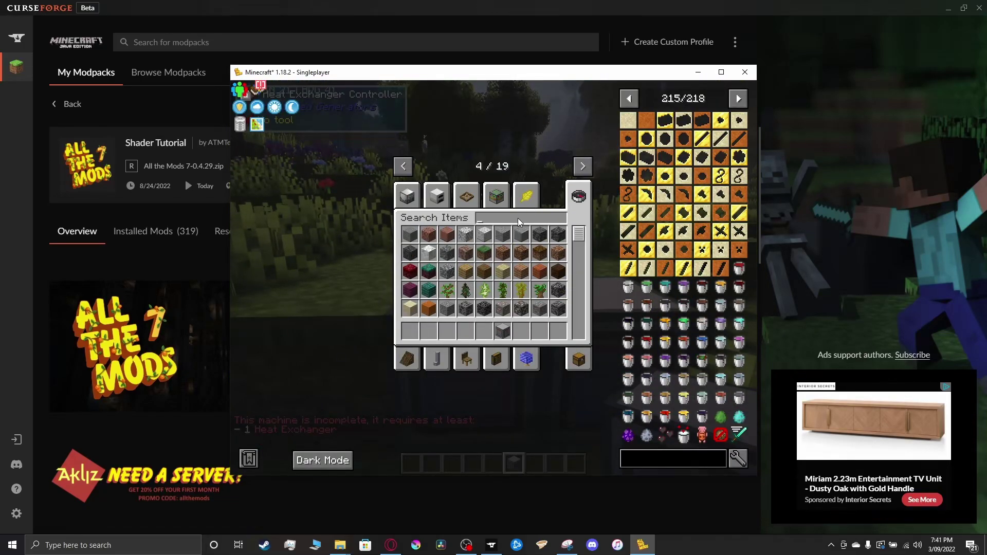
type("tank")
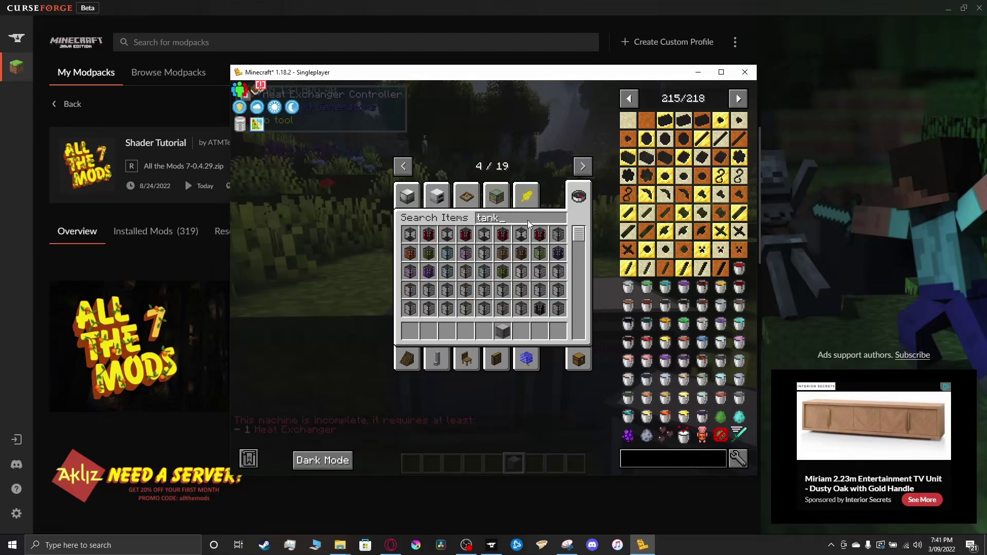
left_click(468, 330)
key("e")
key("4")
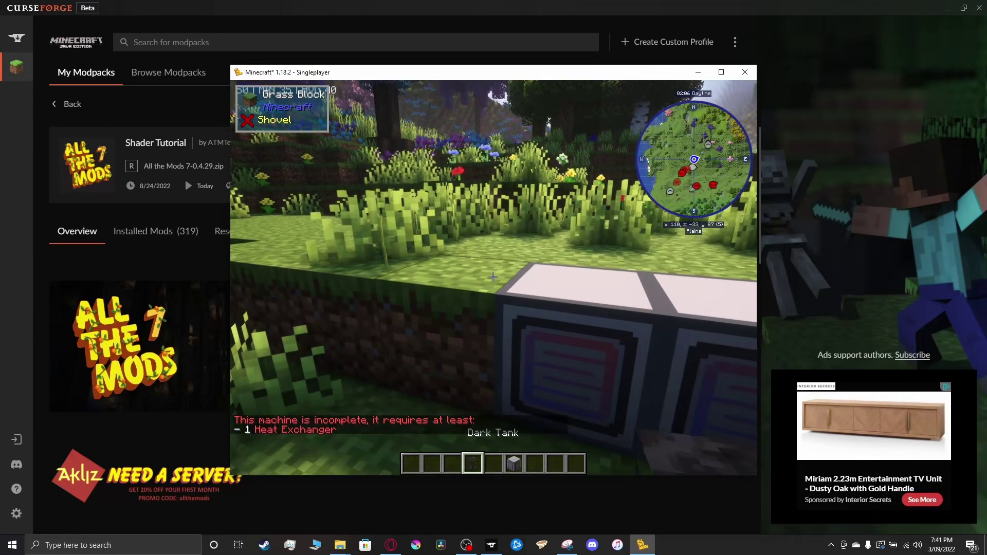
right_click(493, 277)
key("w")
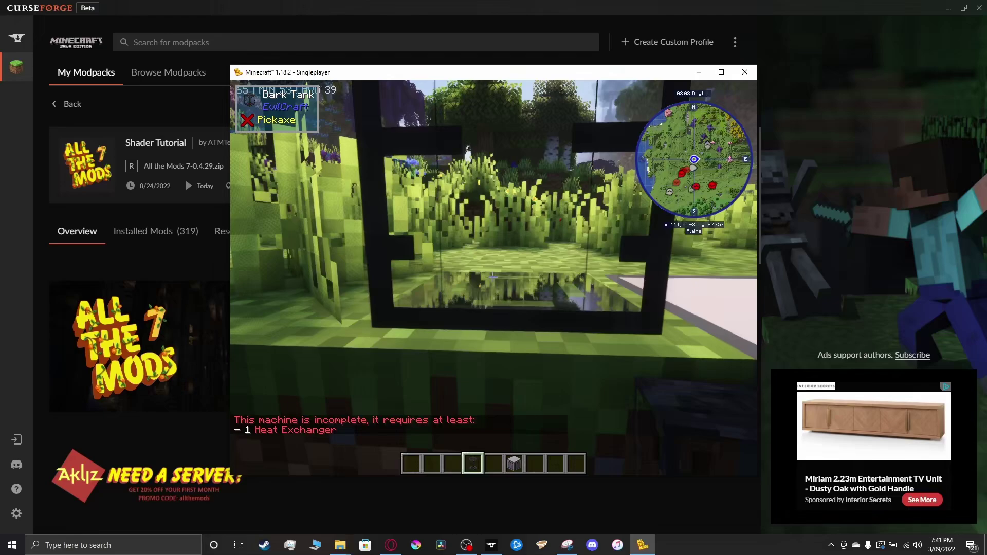
mouse_move(493, 277)
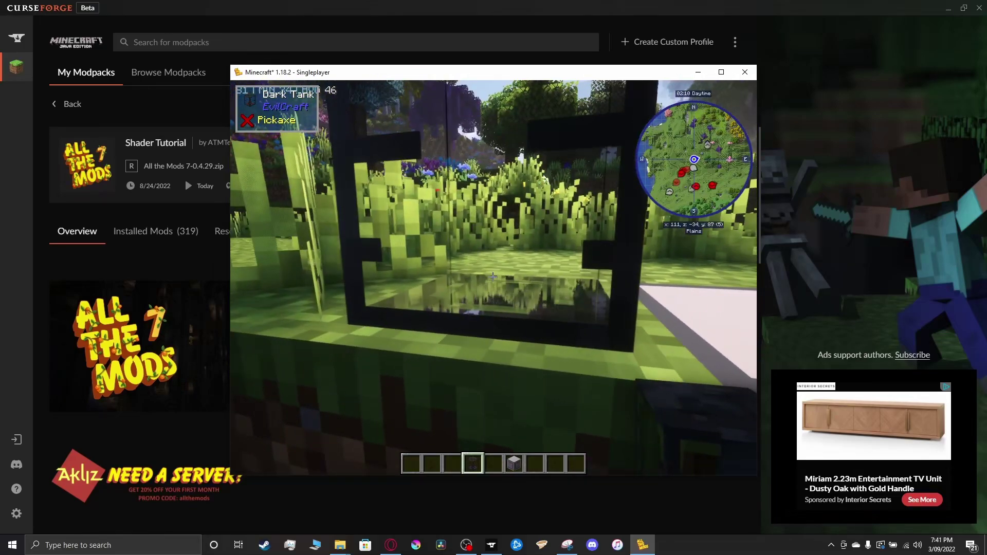
key("6")
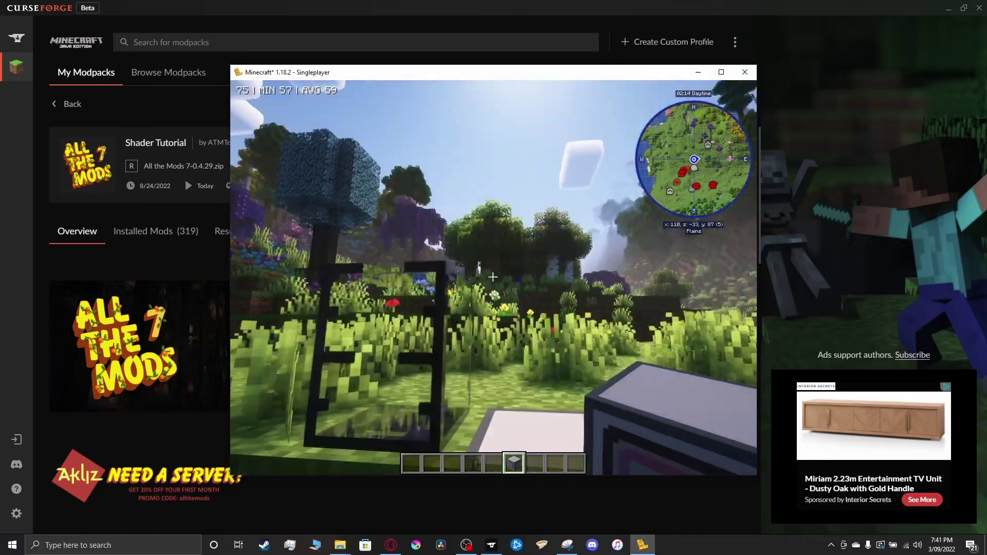
Open the All the Mods 7 quest book from the inventory, then close it.
key("7")
key("e")
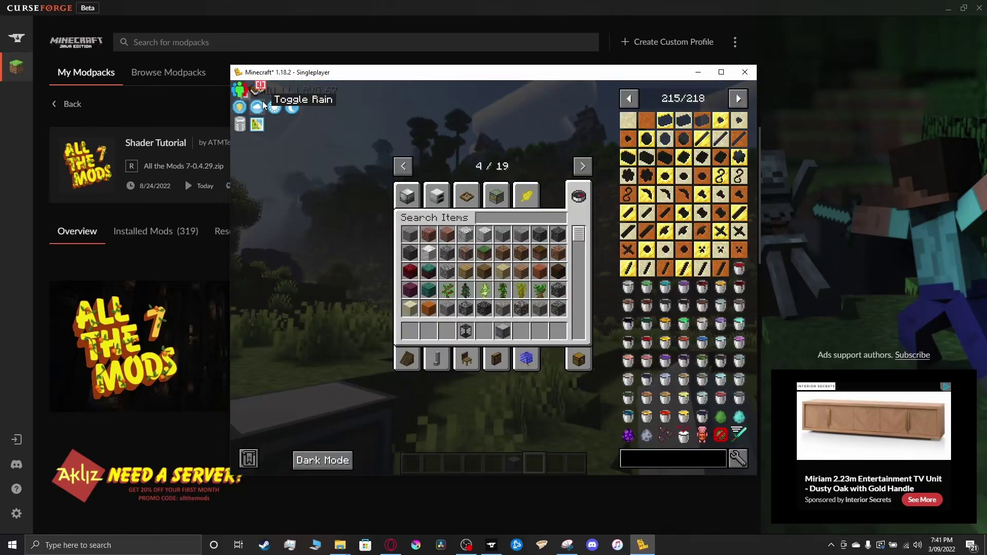
left_click(239, 88)
key("Escape")
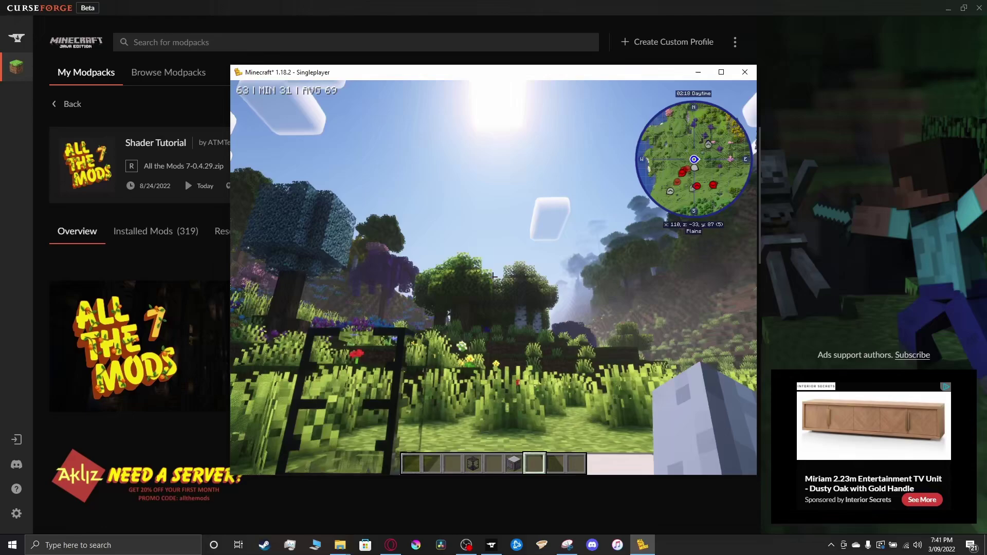
Walk among the trees and look back over the meadow toward the sun.
key("w")
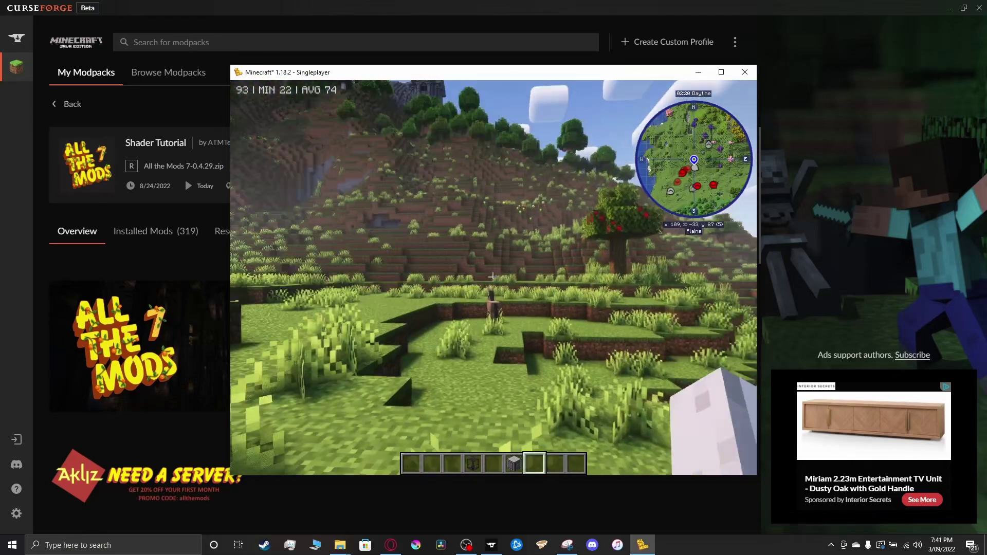
key("w")
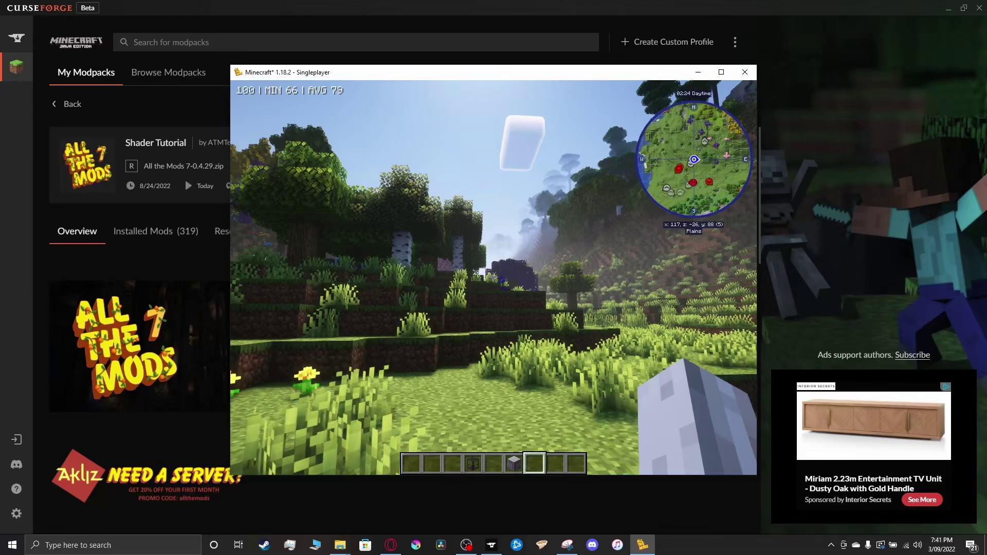
key("w")
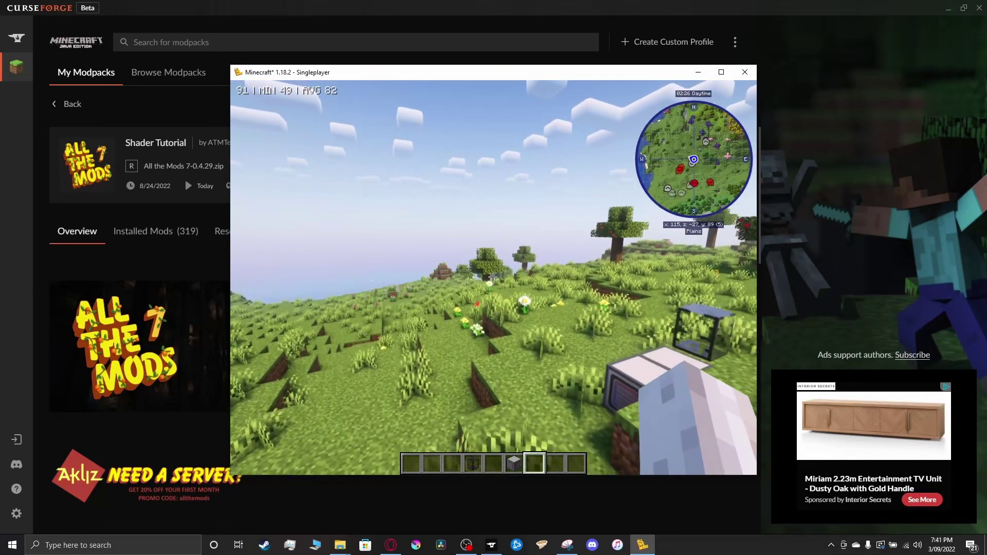
key("w")
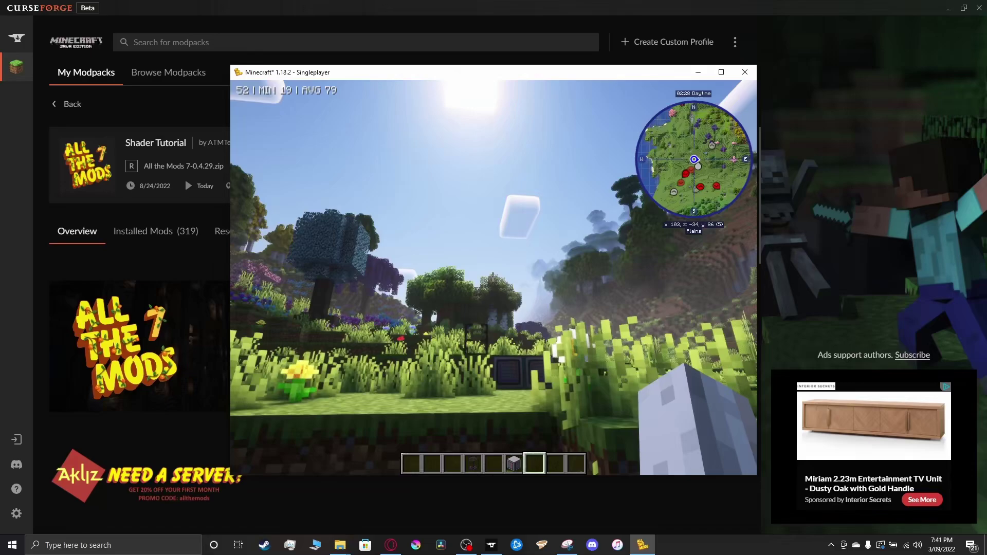
key("w")
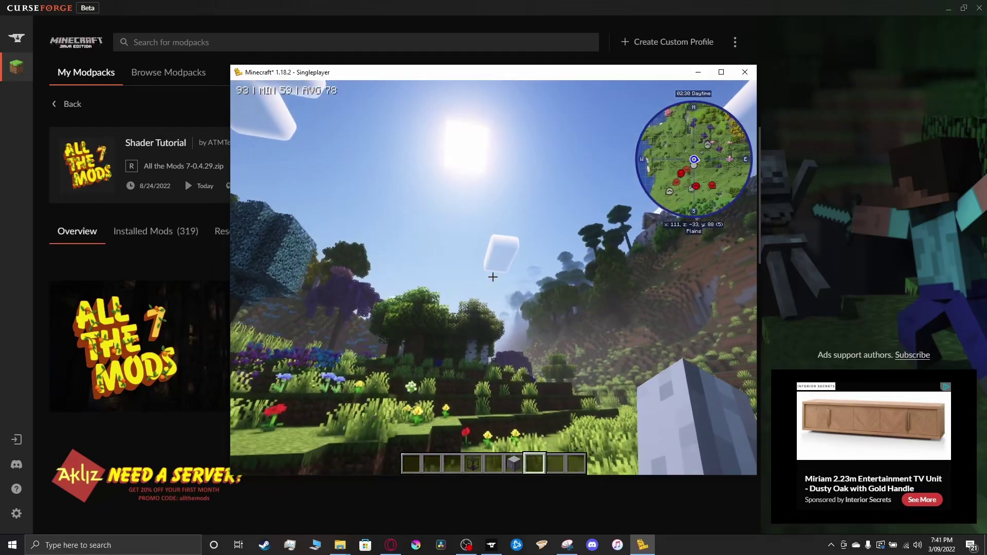